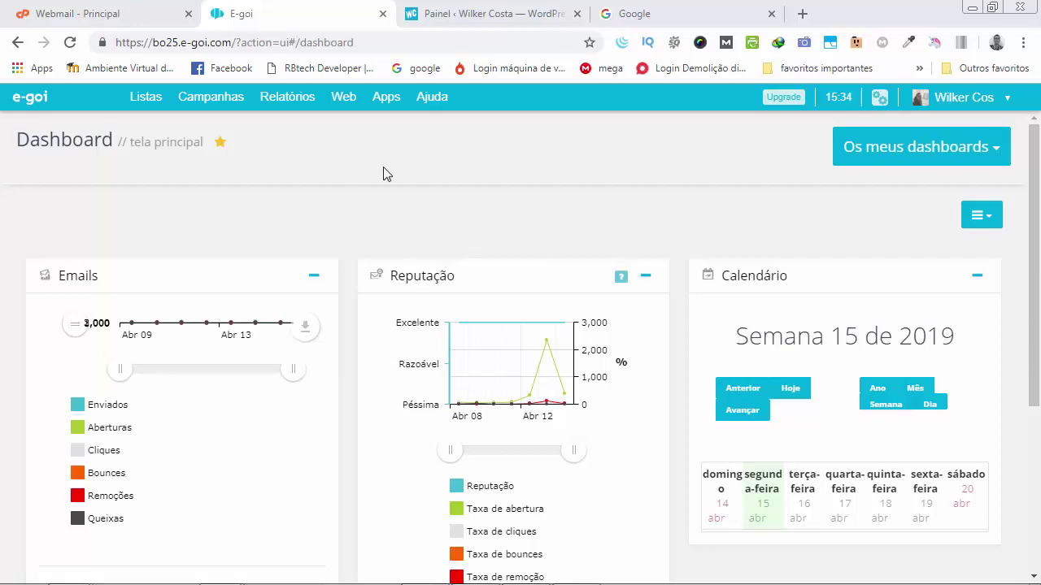
Start a new Web form for the list 'atualizações do blog e curso MDI' in Português do Brasil.
{"action": "mouse_move", "coordinate": [348, 100]}
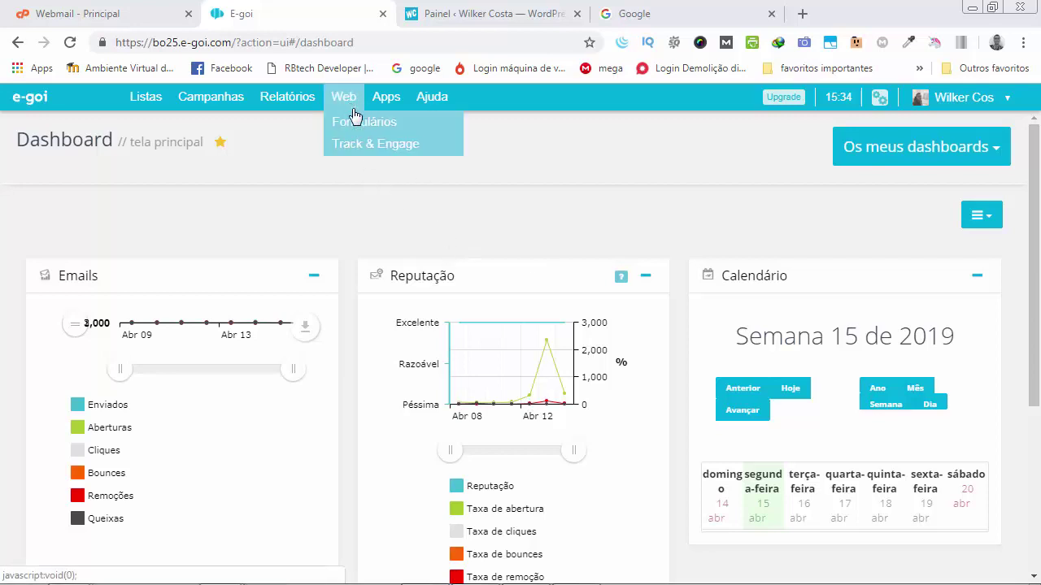
{"action": "left_click", "coordinate": [358, 123]}
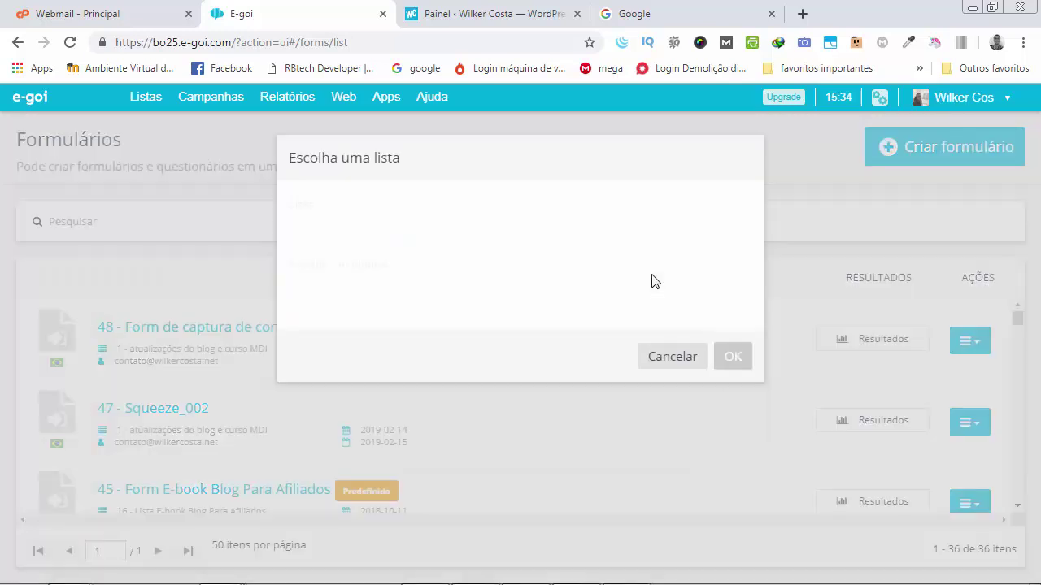
{"action": "left_click", "coordinate": [493, 244]}
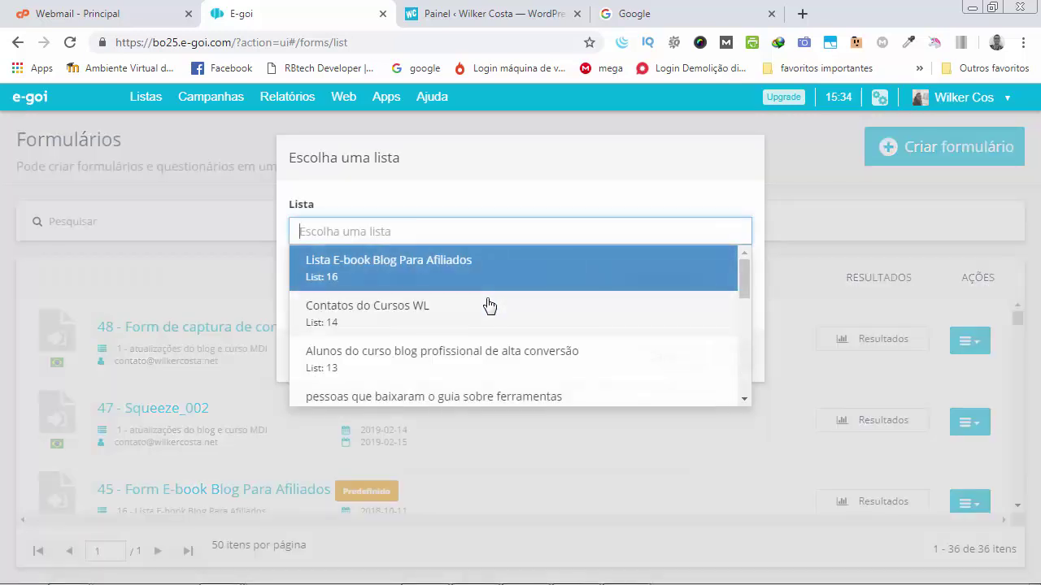
{"action": "scroll", "coordinate": [487, 304], "scroll_direction": "down", "scroll_amount": 5}
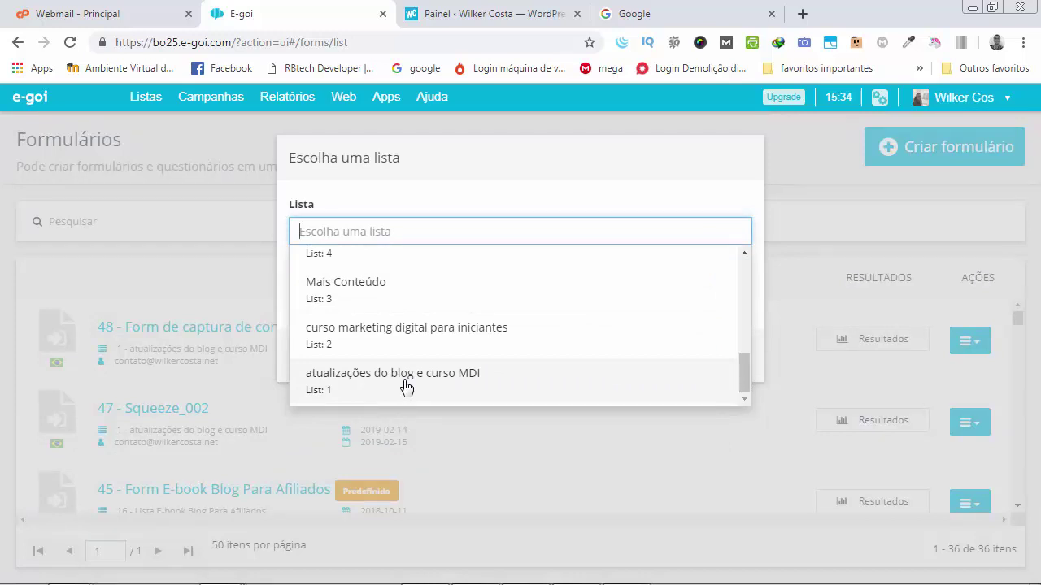
{"action": "left_click", "coordinate": [407, 387]}
{"action": "left_click", "coordinate": [429, 299]}
{"action": "left_click", "coordinate": [404, 325]}
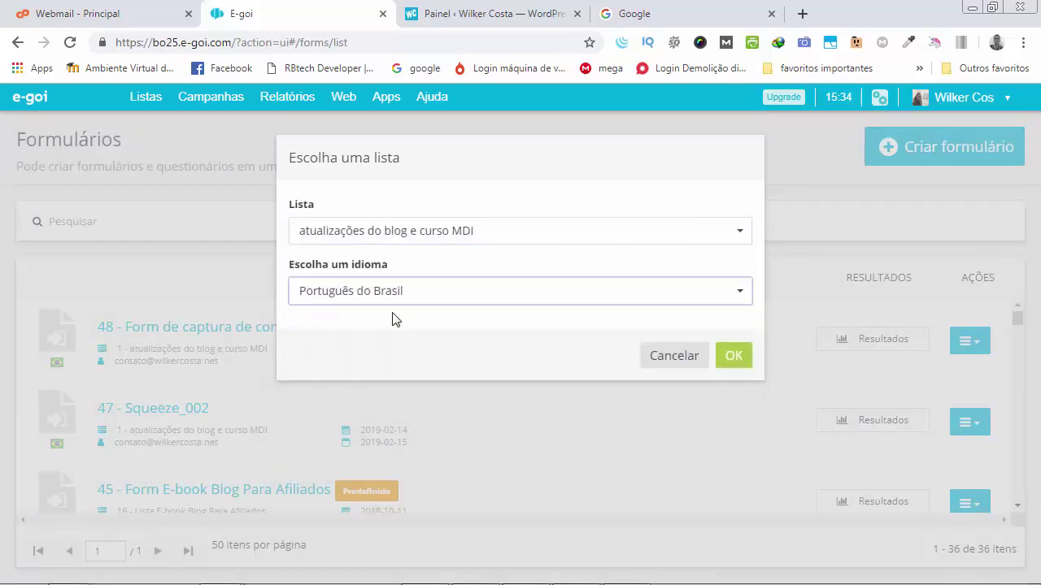
{"action": "left_click", "coordinate": [730, 360]}
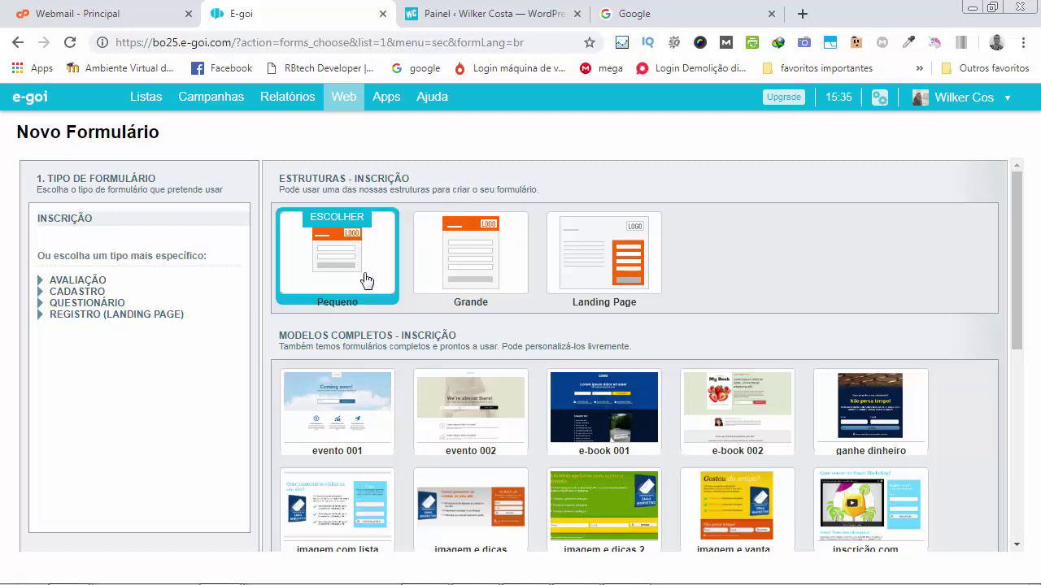
Choose the Pequeno form structure and continue past the preview into the form editor.
{"action": "left_click", "coordinate": [365, 280]}
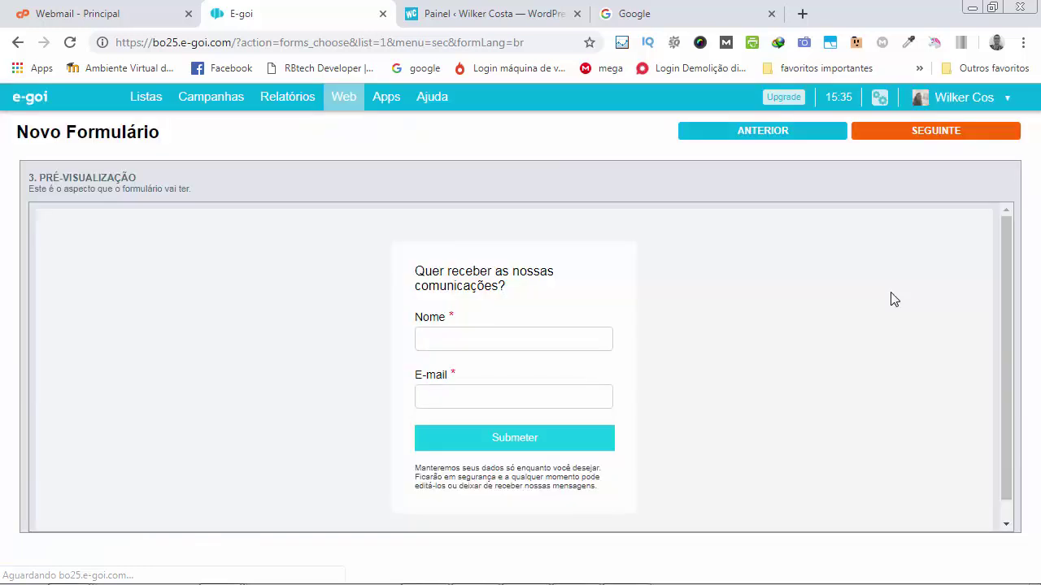
{"action": "left_click", "coordinate": [924, 139]}
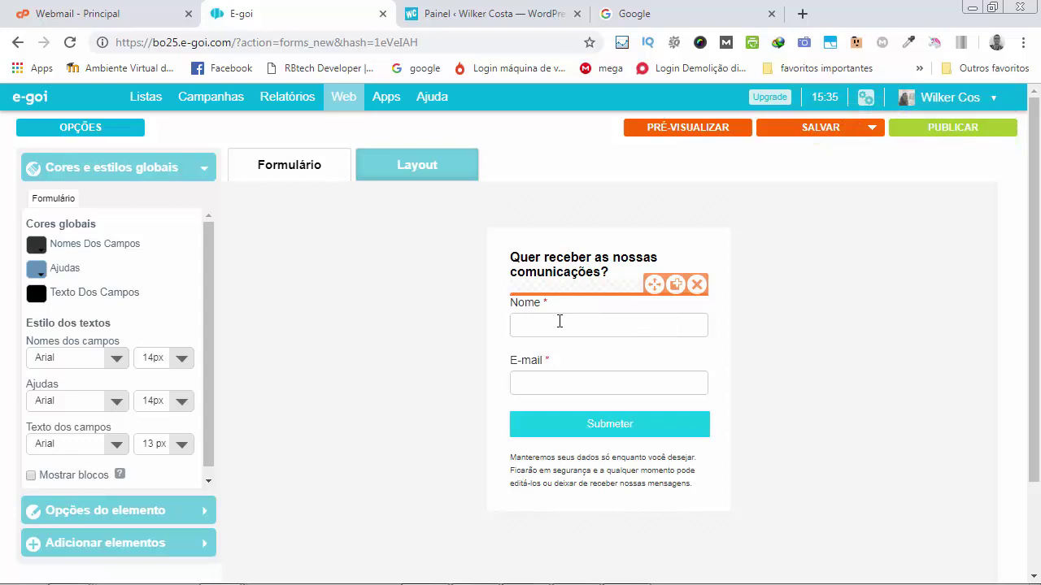
Remove the Nome field so only E-mail remains, then bring up the form's OPÇÕES.
{"action": "left_click", "coordinate": [696, 283]}
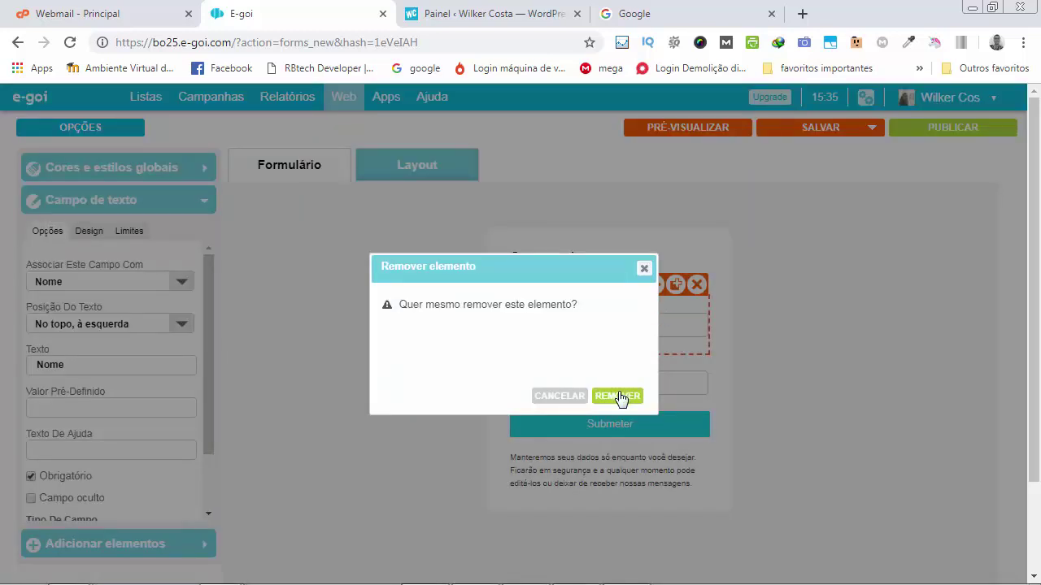
{"action": "left_click", "coordinate": [617, 396]}
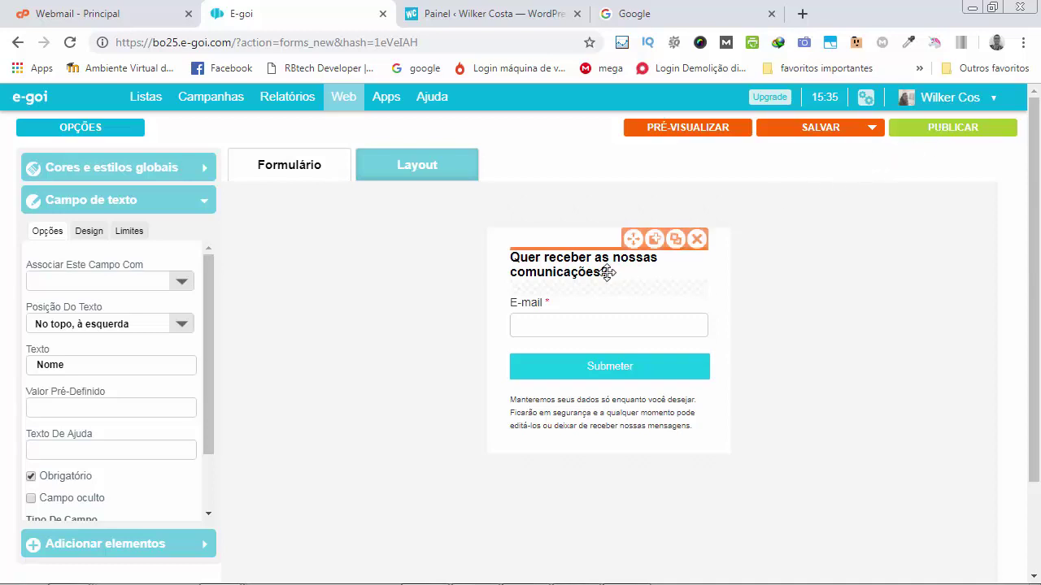
{"action": "left_click", "coordinate": [105, 130]}
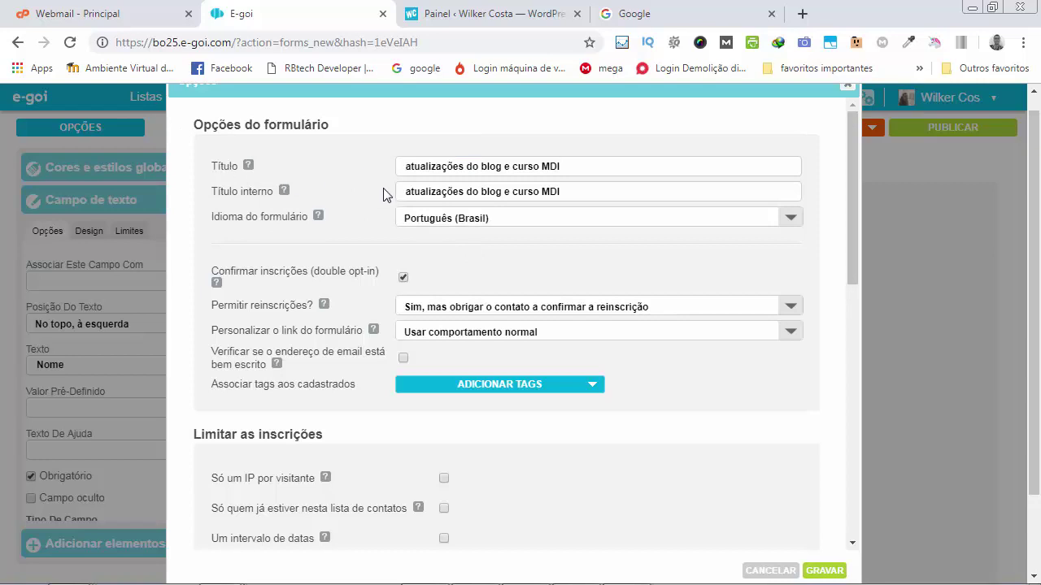
Set the form title to 'Lista VIP do blog' and the internal title to 'form captura lista 1 de testes'.
{"action": "left_click_drag", "start_coordinate": [562, 168], "coordinate": [406, 168]}
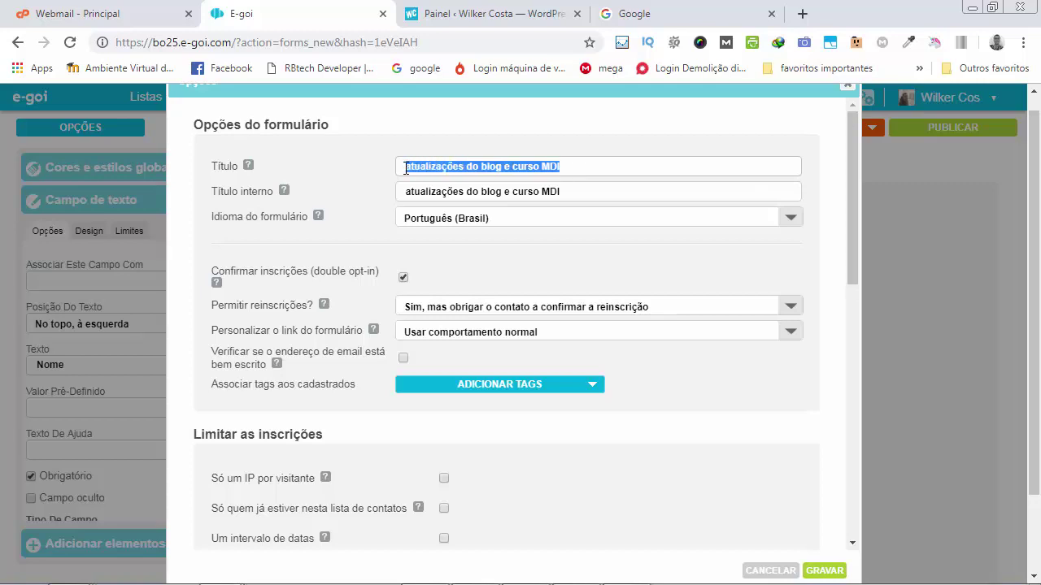
{"action": "type", "text": "Lista "}
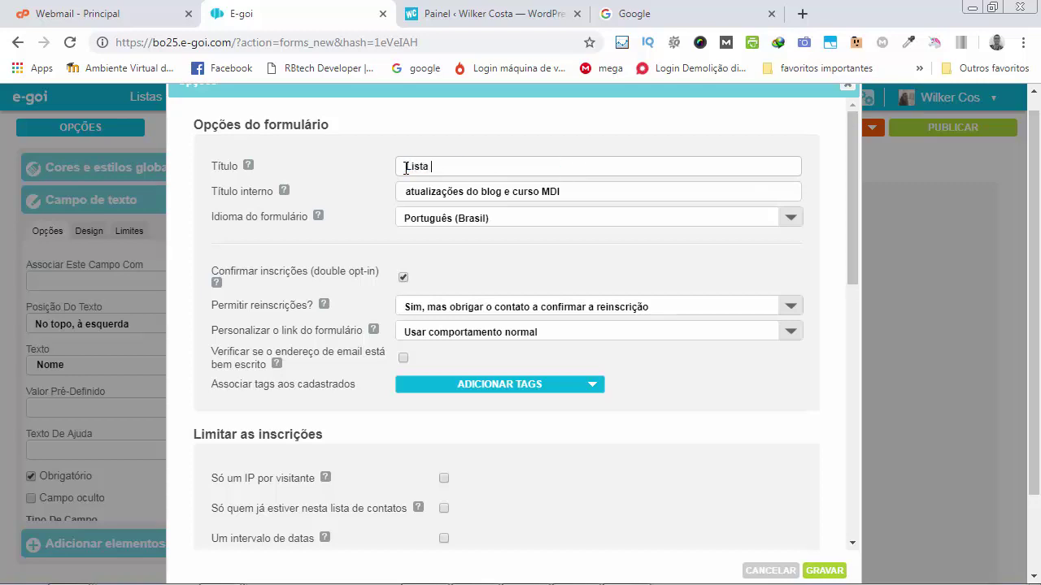
{"action": "type", "text": "VIP do blog"}
{"action": "key", "text": "Tab"}
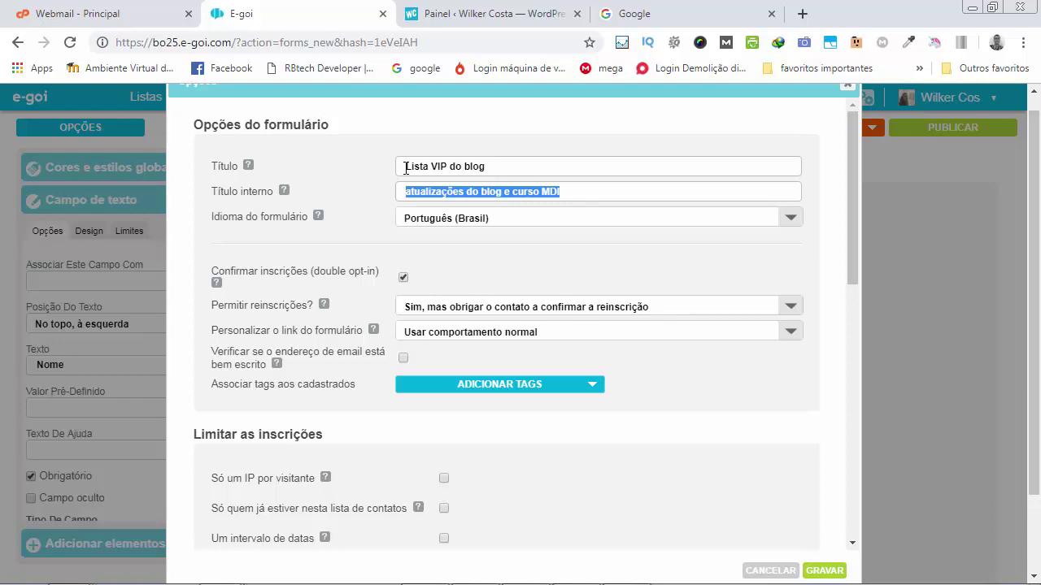
{"action": "type", "text": "form captura "}
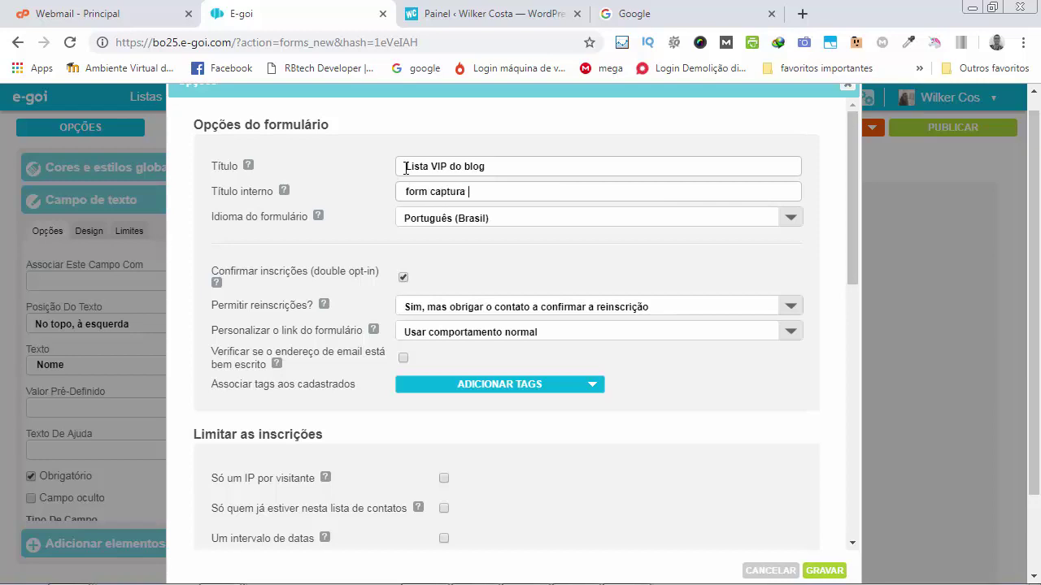
{"action": "type", "text": "lsita 1"}
{"action": "key", "text": "BackSpace"}
{"action": "key", "text": "BackSpace"}
{"action": "key", "text": "BackSpace"}
{"action": "key", "text": "BackSpace"}
{"action": "key", "text": "BackSpace"}
{"action": "key", "text": "BackSpace"}
{"action": "key", "text": "BackSpace"}
{"action": "key", "text": "BackSpace"}
{"action": "type", "text": "lista "}
{"action": "type", "text": "1 de ebook"}
{"action": "key", "text": "BackSpace"}
{"action": "key", "text": "BackSpace"}
{"action": "key", "text": "BackSpace"}
{"action": "key", "text": "BackSpace"}
{"action": "key", "text": "BackSpace"}
{"action": "type", "text": "testes"}
{"action": "scroll", "coordinate": [549, 230], "scroll_direction": "down", "scroll_amount": 1}
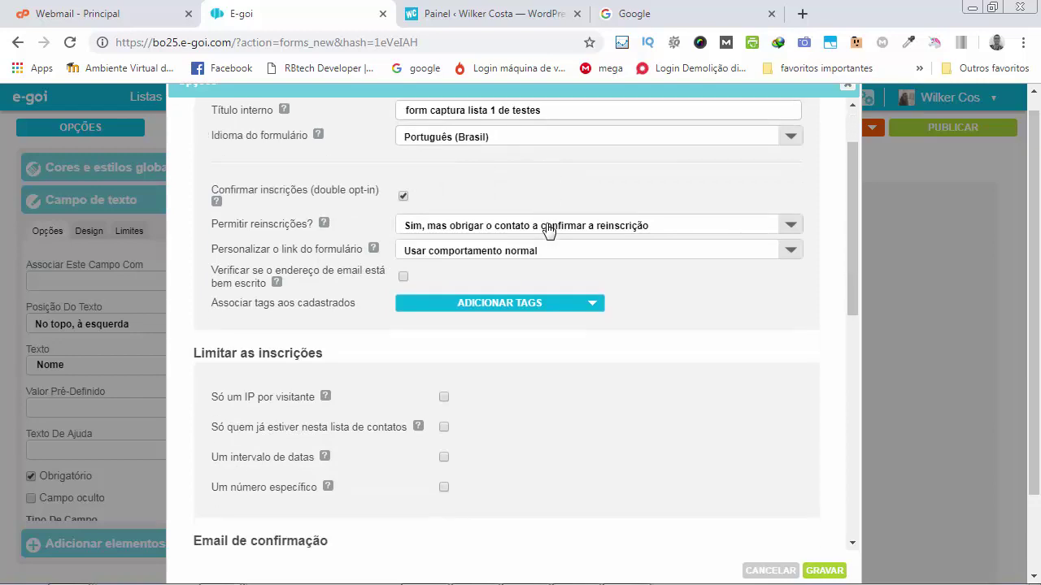
Uncheck 'Confirmar inscrições (double opt-in)' in the form options.
{"action": "mouse_move", "coordinate": [412, 202]}
{"action": "left_click", "coordinate": [404, 197]}
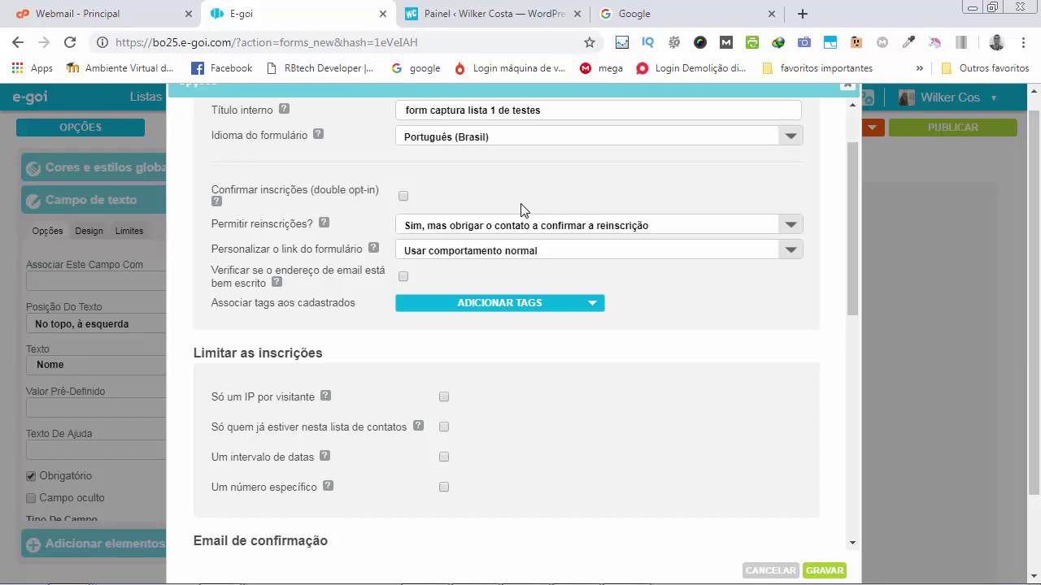
Re-enable double opt-in and set the form link domain to mkt.wilkercosta.net.
{"action": "left_click", "coordinate": [403, 196]}
{"action": "left_click", "coordinate": [462, 252]}
{"action": "left_click", "coordinate": [460, 289]}
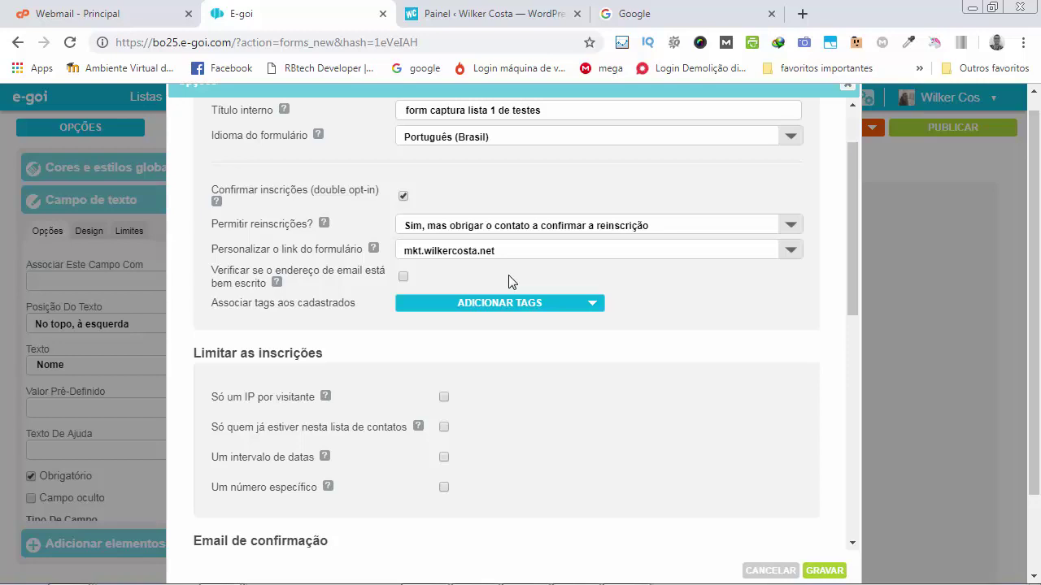
Enable email spelling verification and scroll down to the still-empty Resultado da inscrição URL fields.
{"action": "left_click", "coordinate": [404, 276]}
{"action": "scroll", "coordinate": [694, 318], "scroll_direction": "down", "scroll_amount": 1}
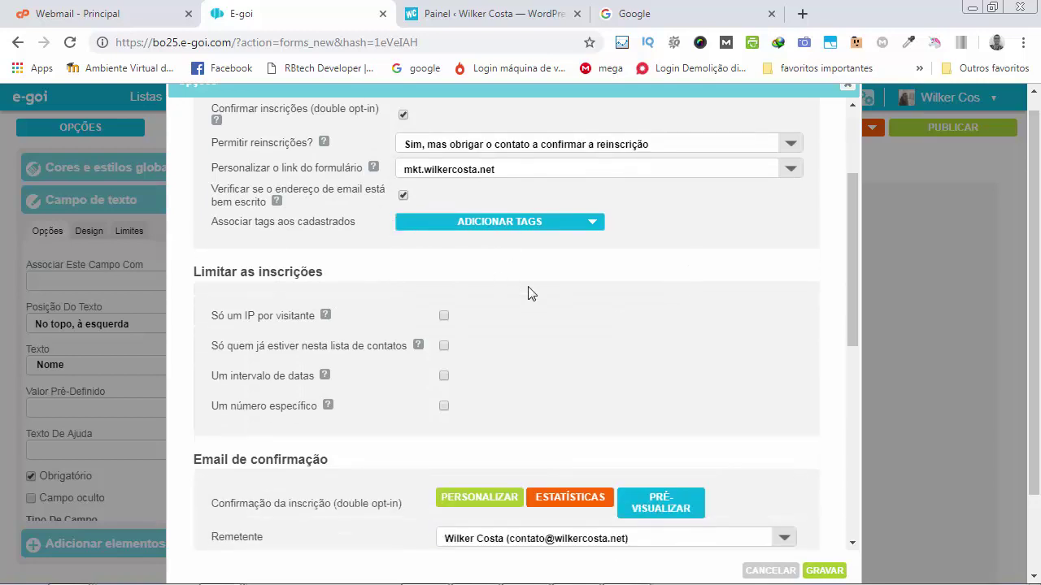
{"action": "scroll", "coordinate": [529, 292], "scroll_direction": "down", "scroll_amount": 1}
{"action": "scroll", "coordinate": [524, 268], "scroll_direction": "down", "scroll_amount": 1}
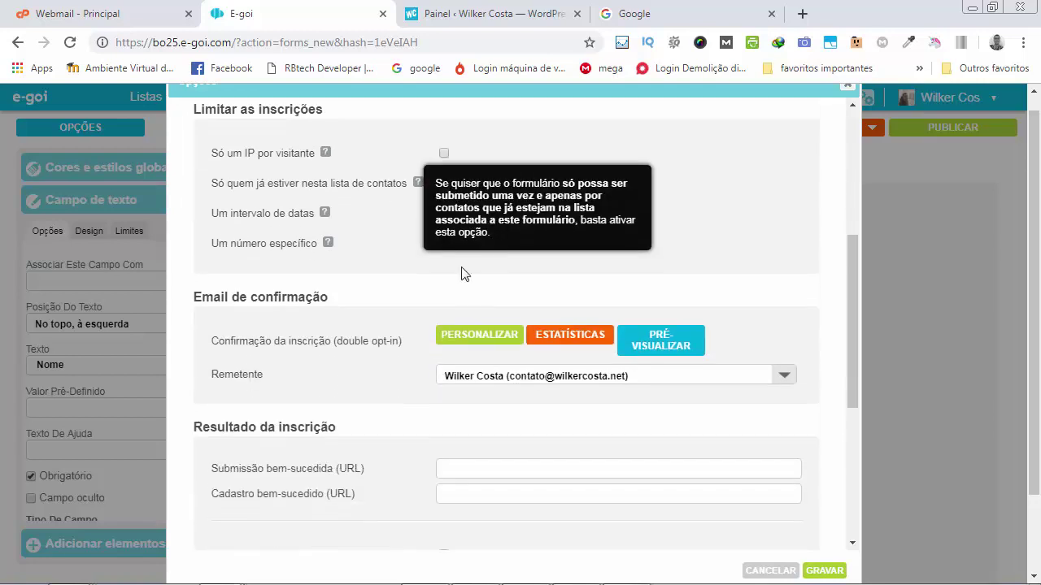
{"action": "scroll", "coordinate": [430, 272], "scroll_direction": "down", "scroll_amount": 1}
{"action": "scroll", "coordinate": [394, 265], "scroll_direction": "down", "scroll_amount": 1}
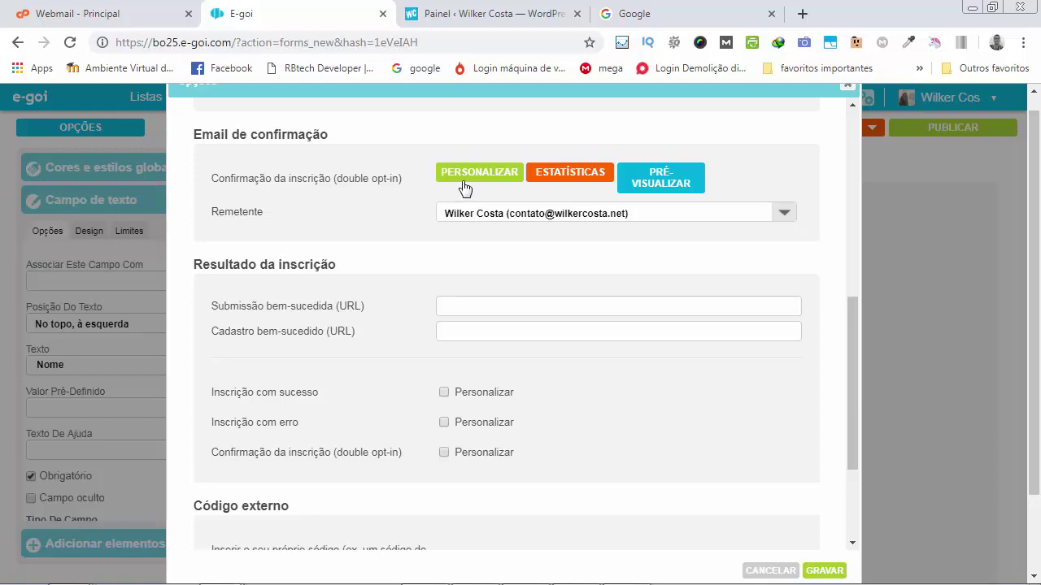
{"action": "scroll", "coordinate": [401, 239], "scroll_direction": "down", "scroll_amount": 1}
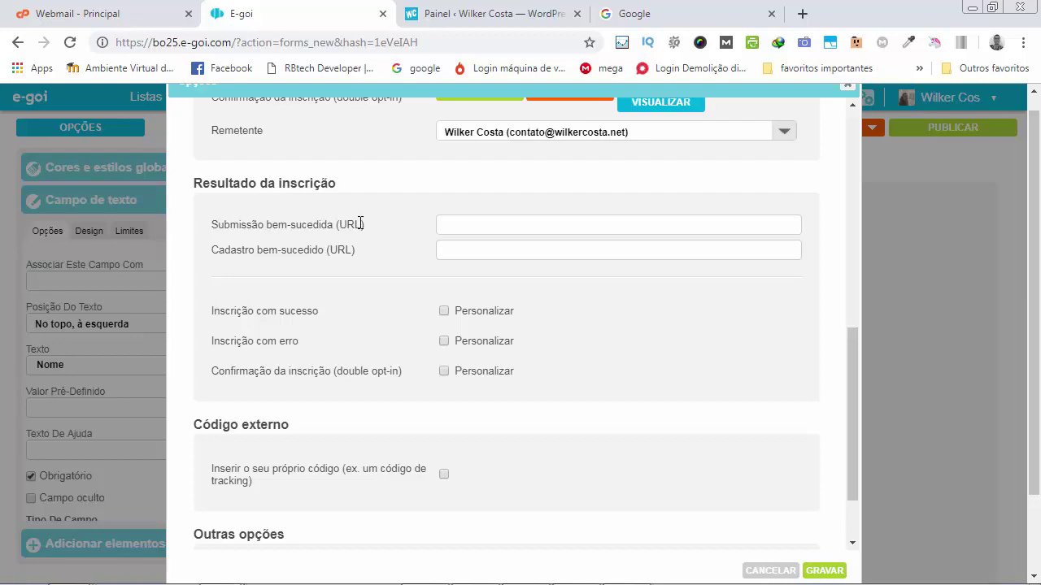
{"action": "left_click", "coordinate": [483, 14]}
Open the public WordPress site in a new browser tab via the Visitar site link.
{"action": "mouse_move", "coordinate": [89, 106]}
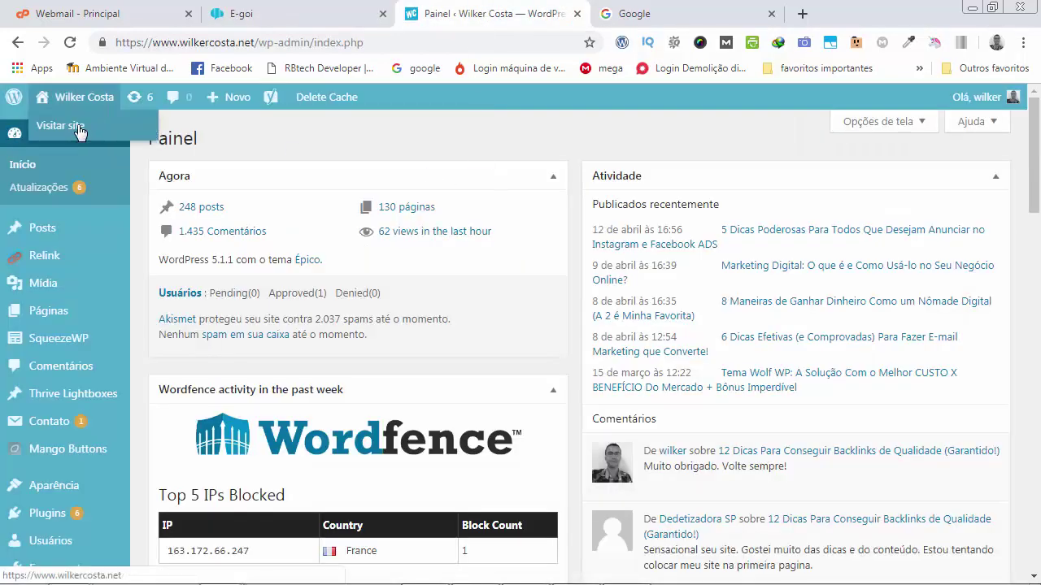
{"action": "right_click", "coordinate": [76, 128]}
{"action": "left_click", "coordinate": [131, 135]}
{"action": "left_click", "coordinate": [573, 18]}
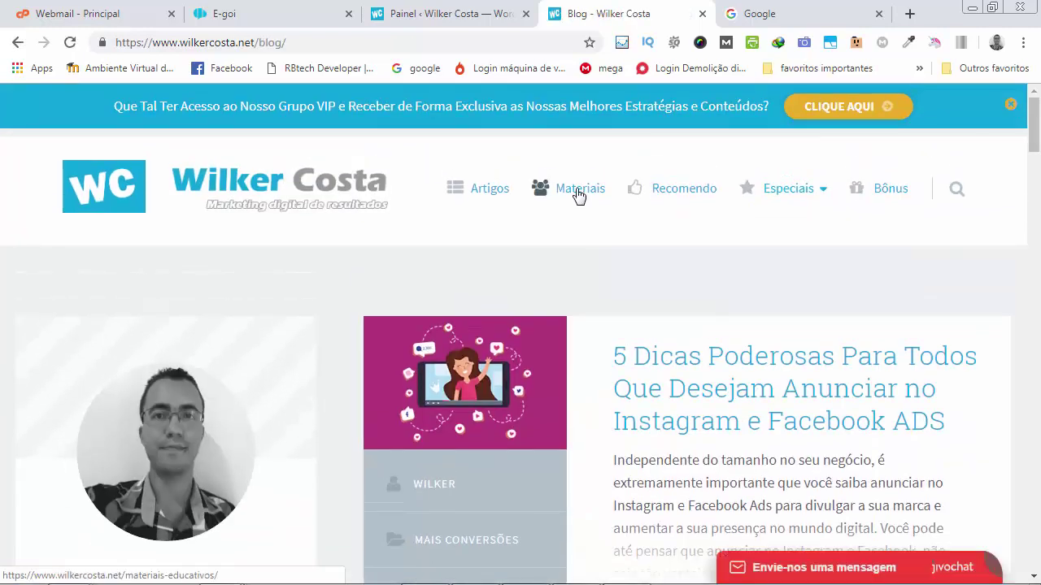
Go from the educational materials page to the ebook-blog-para-afiliados landing page and review it.
{"action": "left_click", "coordinate": [575, 191]}
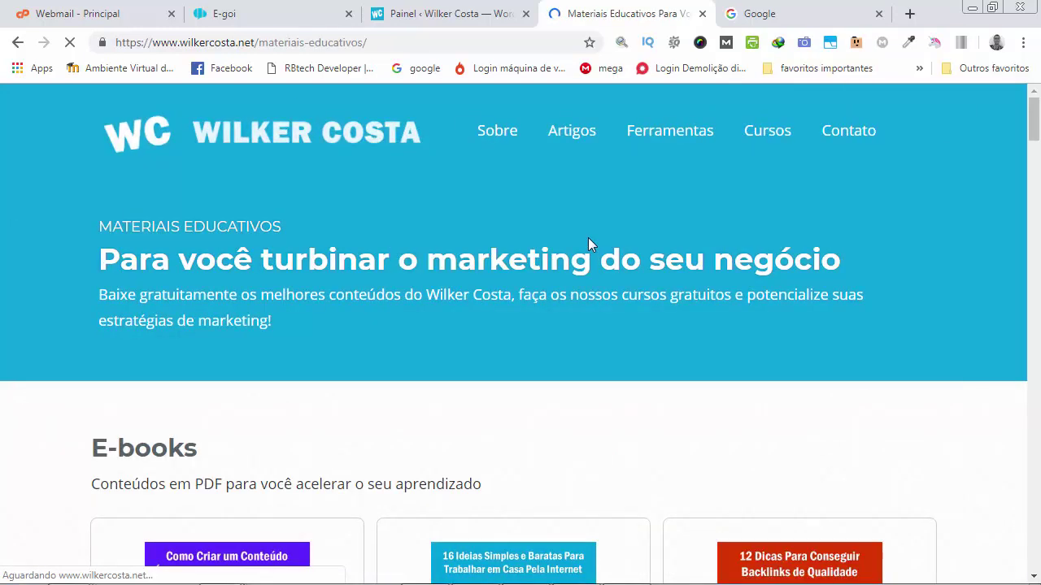
{"action": "scroll", "coordinate": [587, 244], "scroll_direction": "down", "scroll_amount": 5}
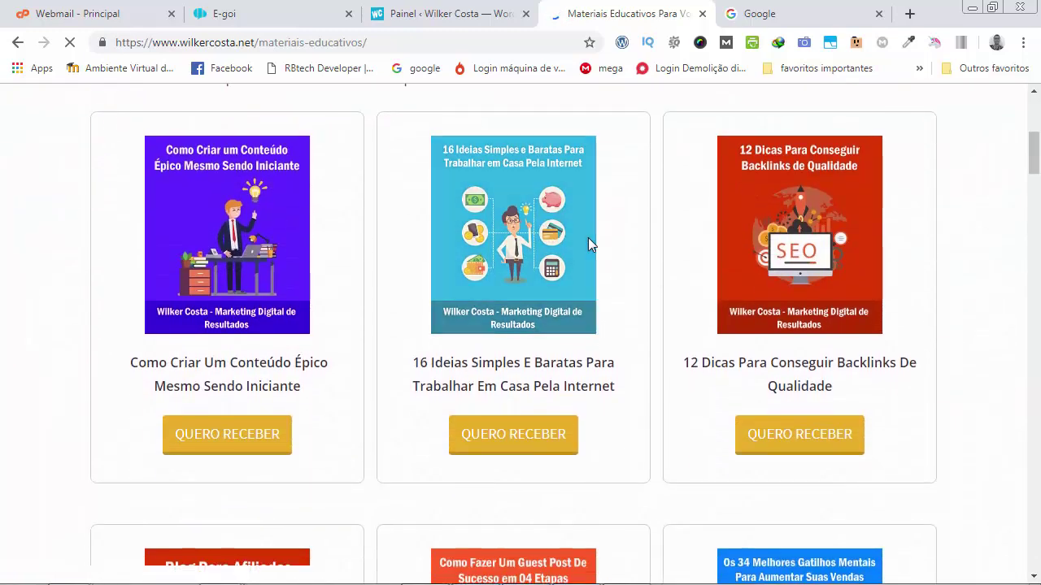
{"action": "scroll", "coordinate": [588, 242], "scroll_direction": "down", "scroll_amount": 5}
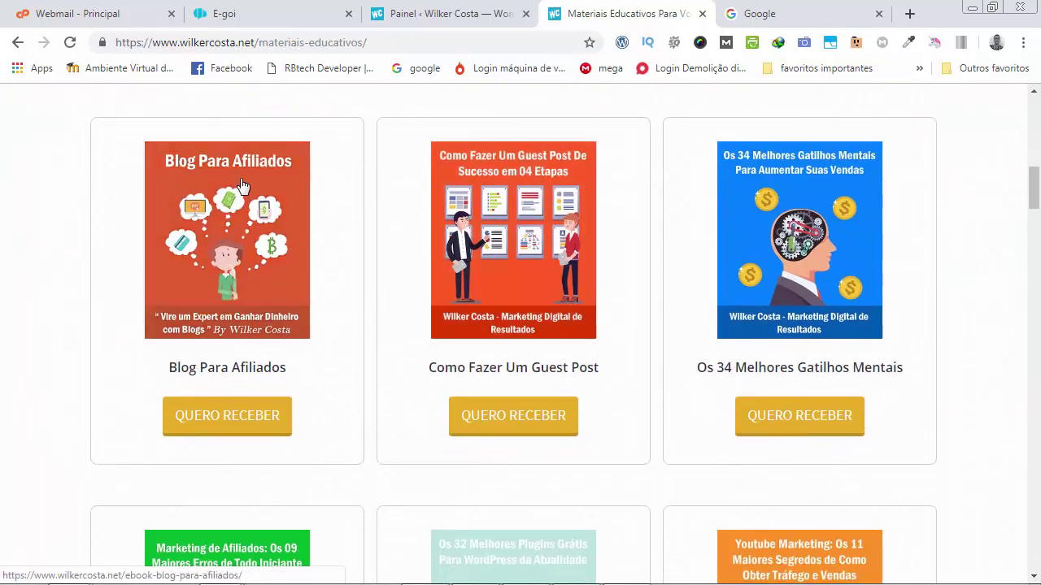
{"action": "left_click", "coordinate": [241, 413]}
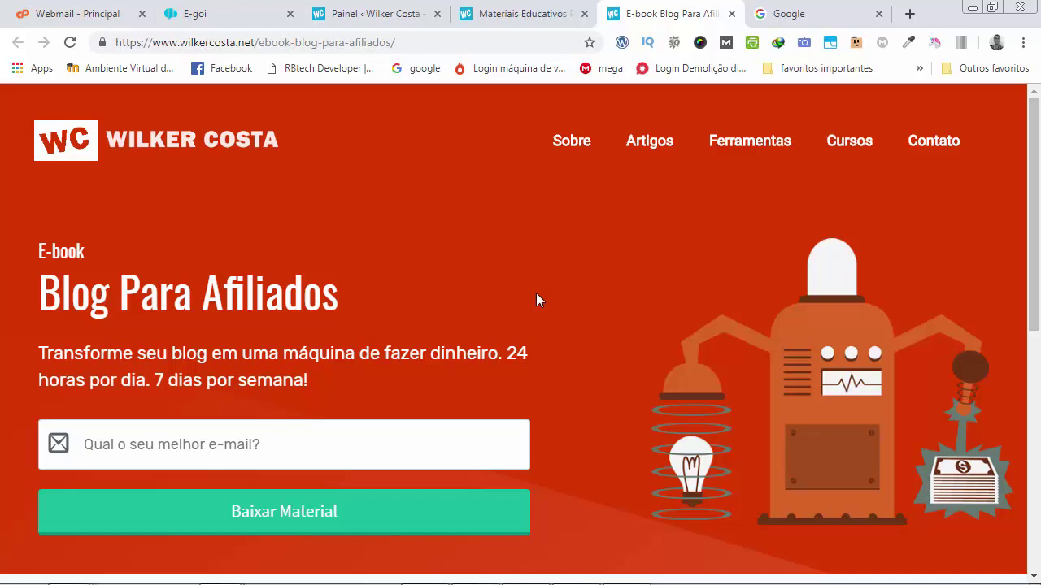
{"action": "scroll", "coordinate": [535, 300], "scroll_direction": "down", "scroll_amount": 10}
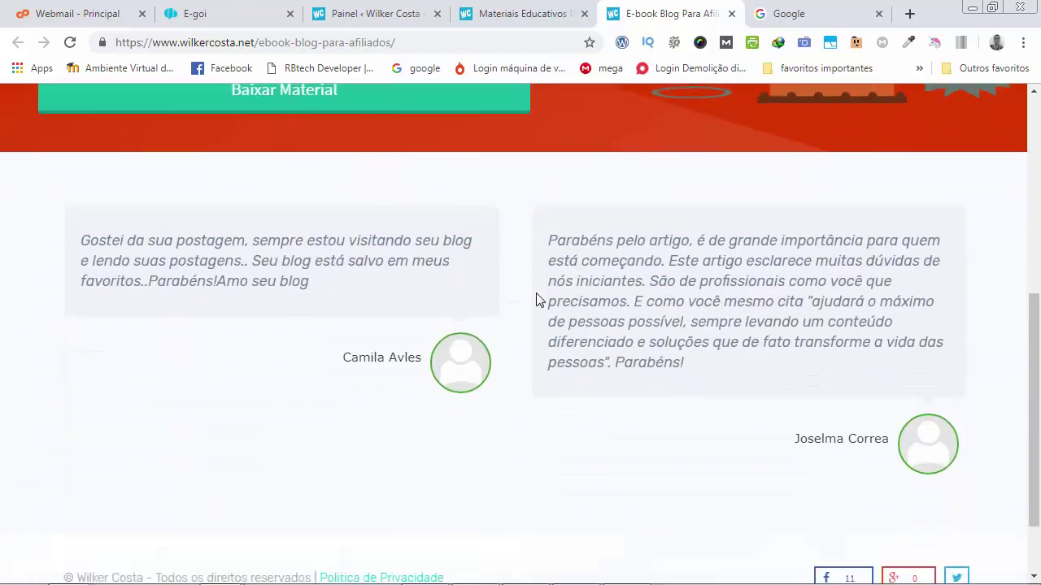
{"action": "scroll", "coordinate": [536, 300], "scroll_direction": "up", "scroll_amount": 10}
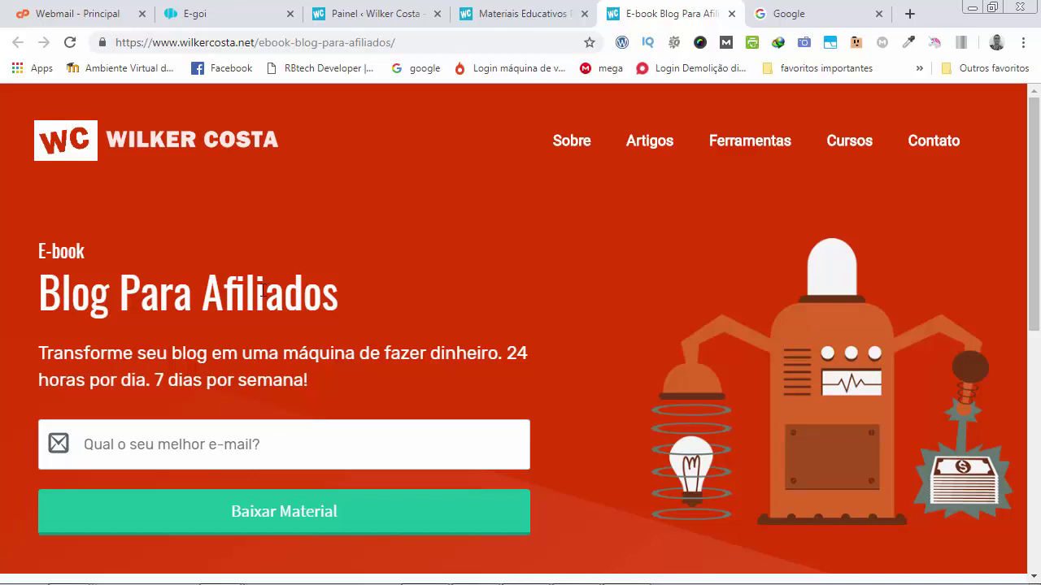
{"action": "left_click", "coordinate": [215, 14]}
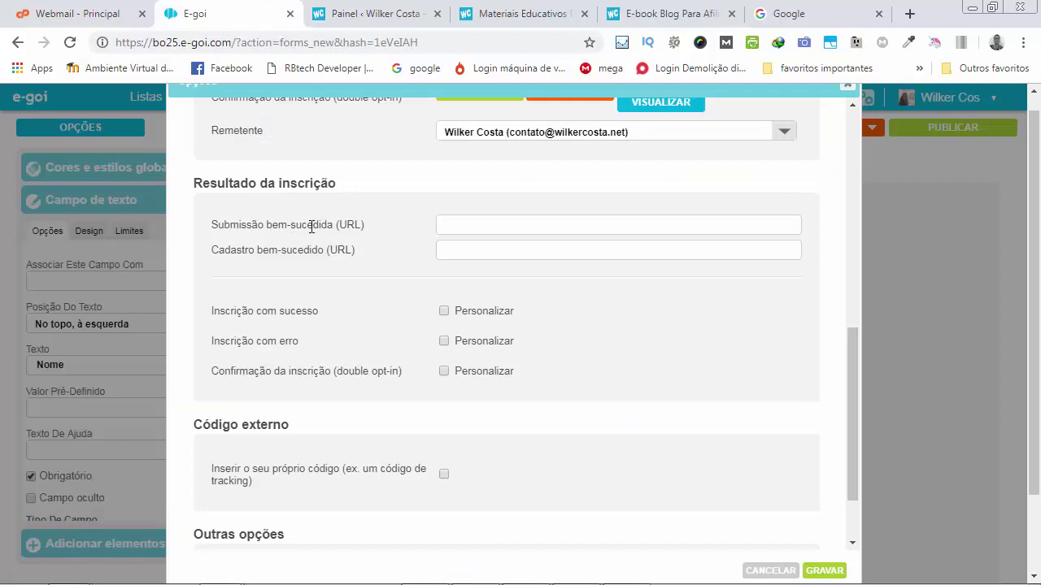
Switch to the 'E-book Blog Para Afiliados' browser tab to view the landing page.
{"action": "left_click", "coordinate": [634, 14]}
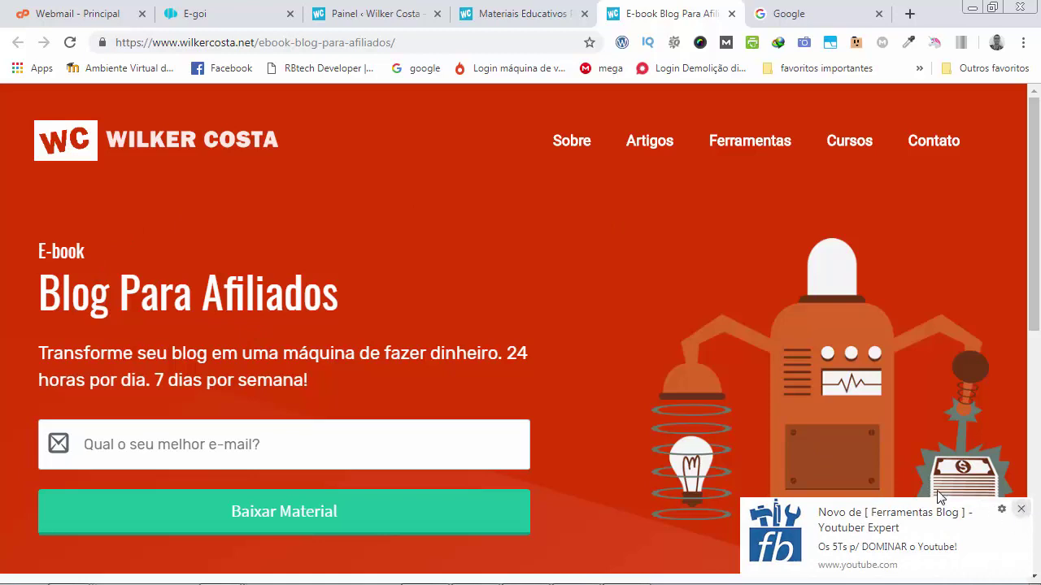
Dismiss the YouTube notice, enter the site's contact e-mail in the e-book signup field, and return to E-goi.
{"action": "left_click", "coordinate": [1021, 509]}
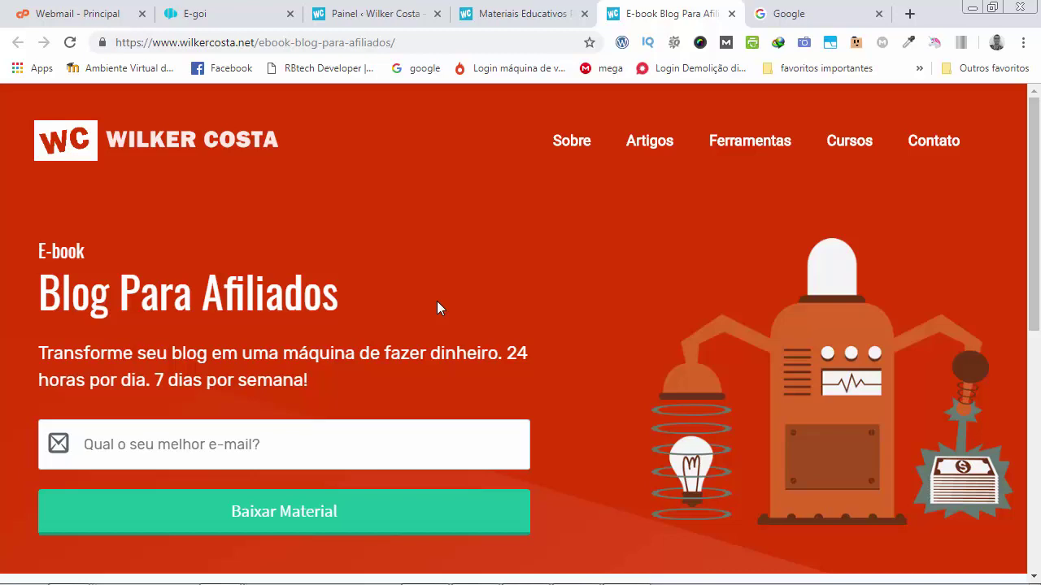
{"action": "left_click", "coordinate": [322, 433]}
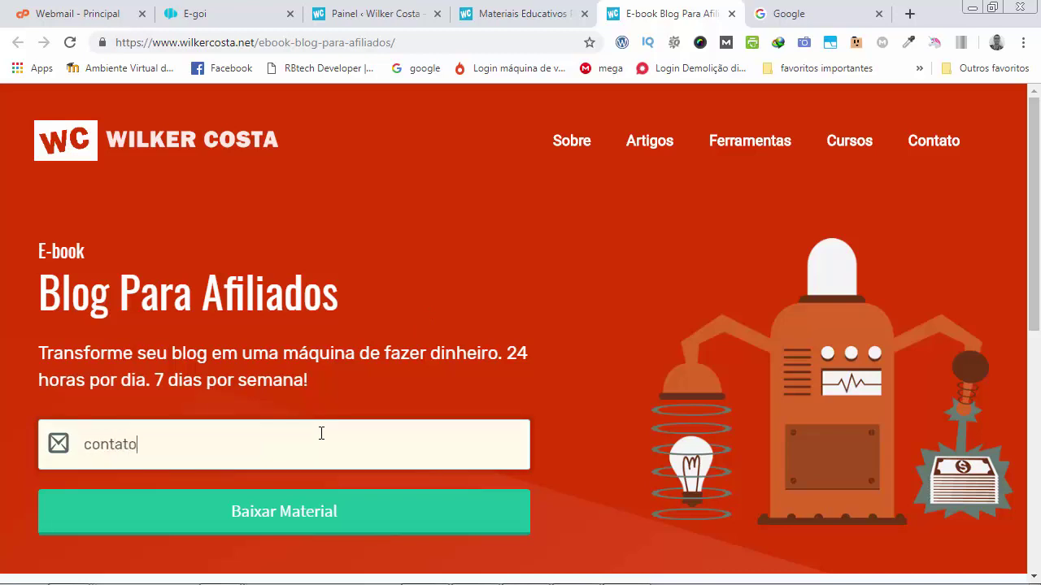
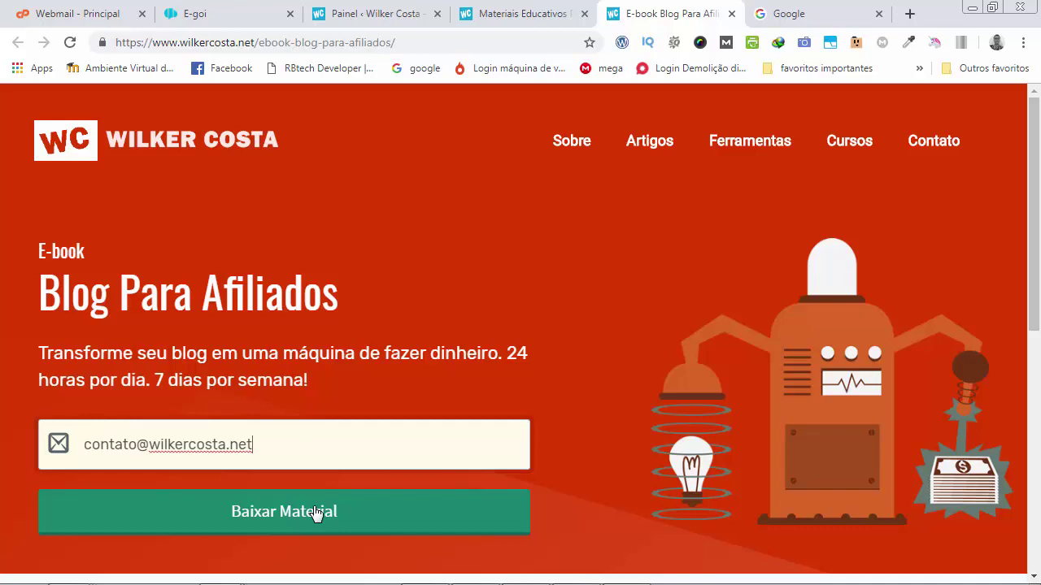
{"action": "left_click", "coordinate": [235, 17]}
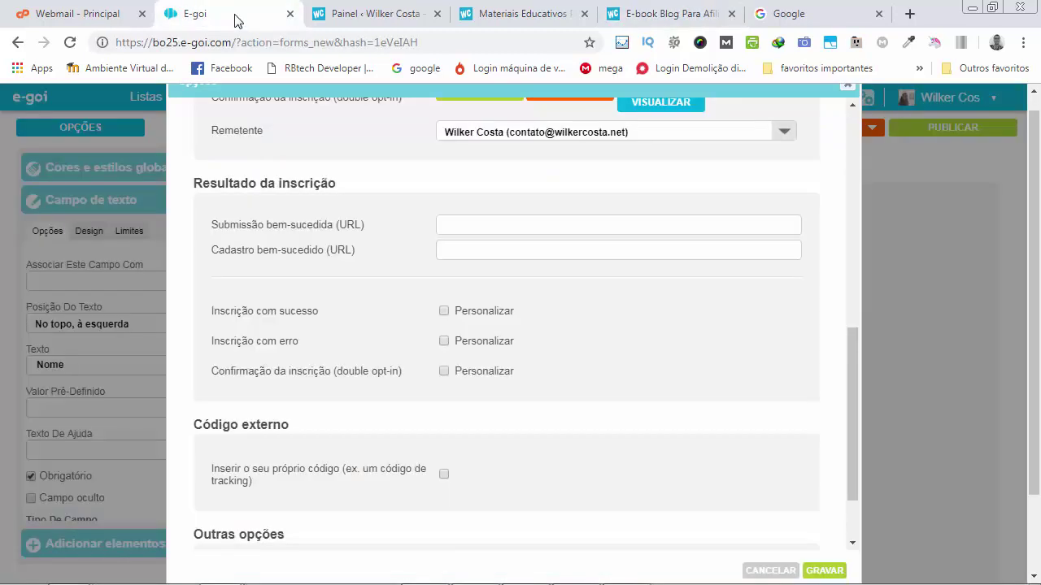
Compare E-goi's empty success URL fields with the e-book page, ending on Blog Para Afiliados.
{"action": "left_click", "coordinate": [498, 226]}
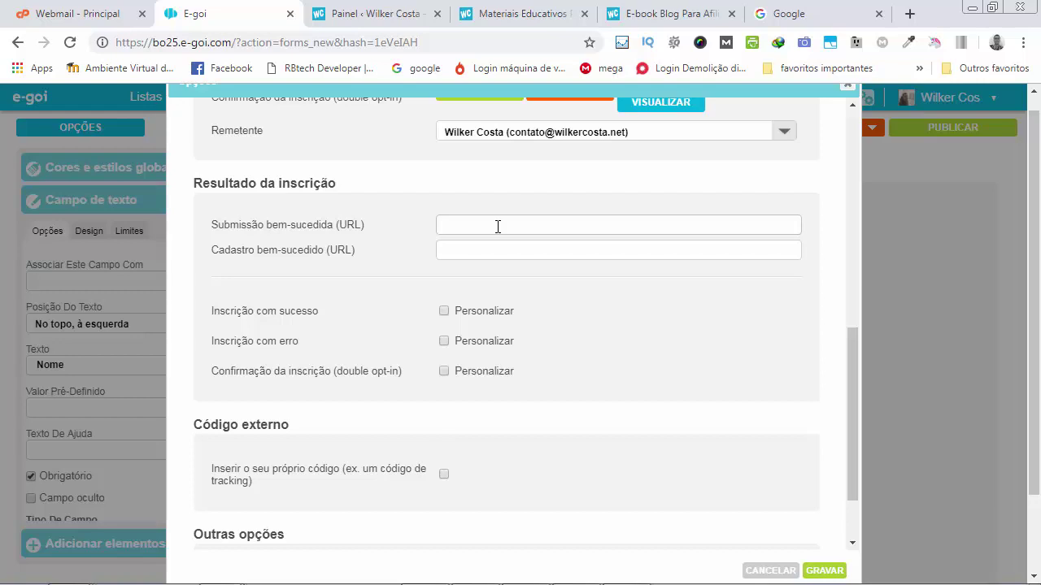
{"action": "left_click", "coordinate": [663, 14]}
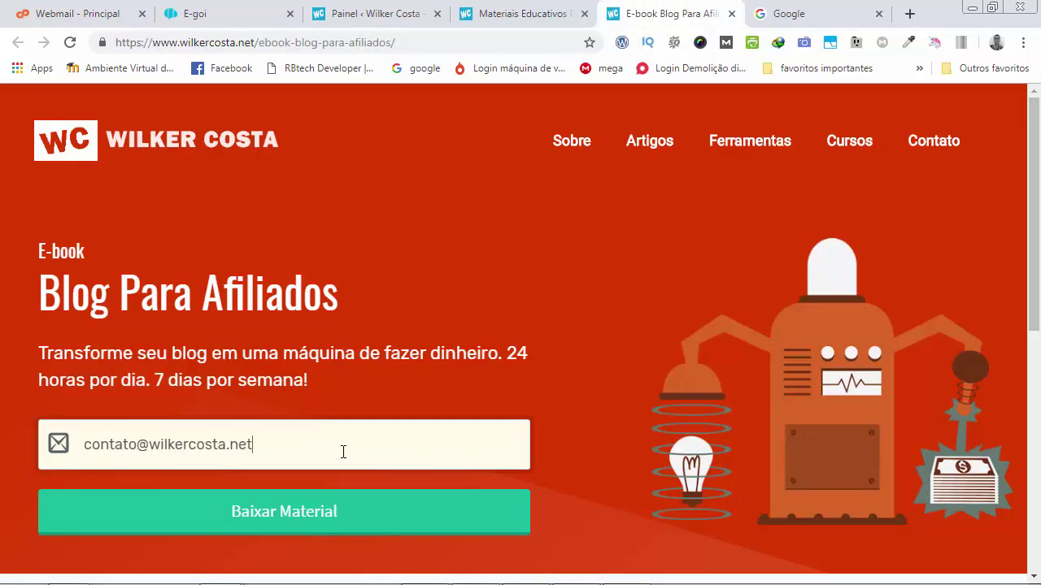
{"action": "left_click", "coordinate": [239, 12]}
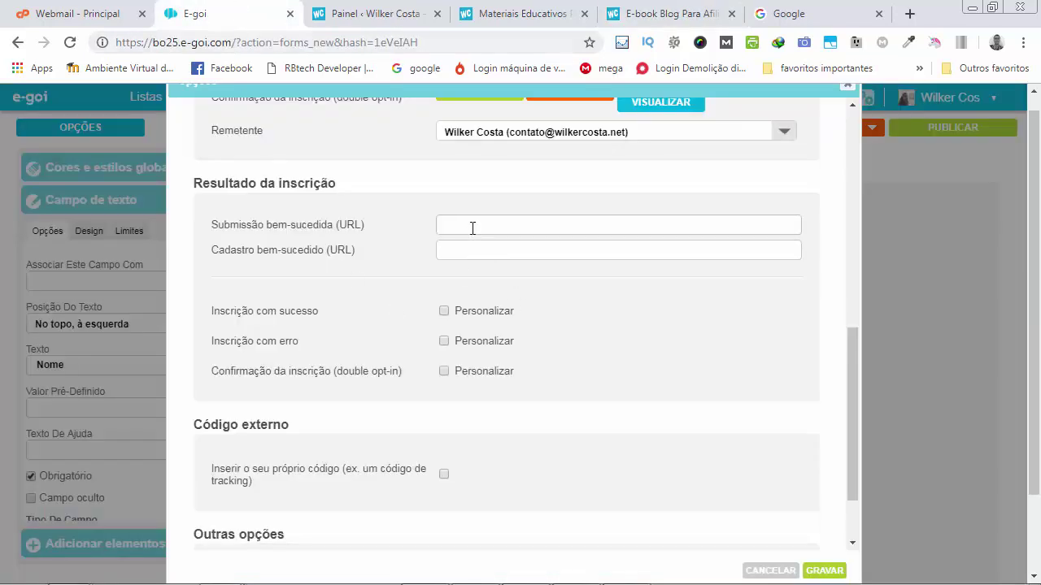
{"action": "left_click", "coordinate": [658, 14]}
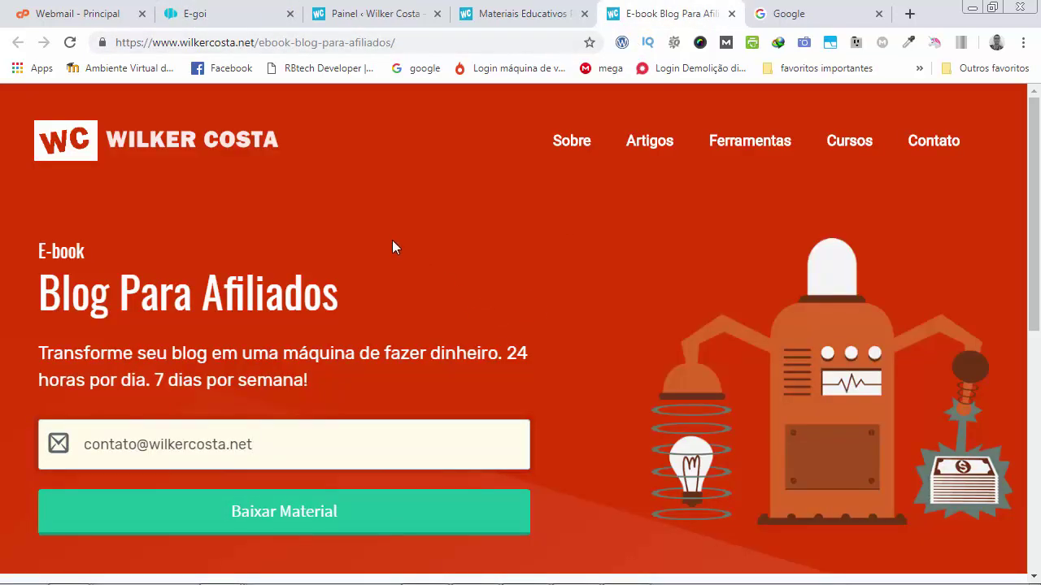
{"action": "left_click", "coordinate": [213, 20]}
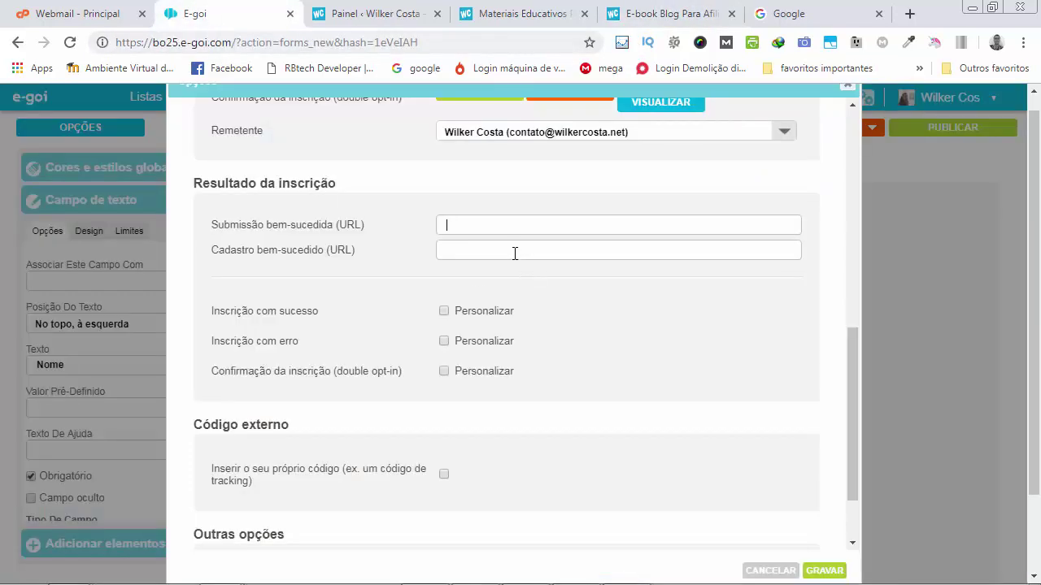
{"action": "left_click", "coordinate": [651, 14]}
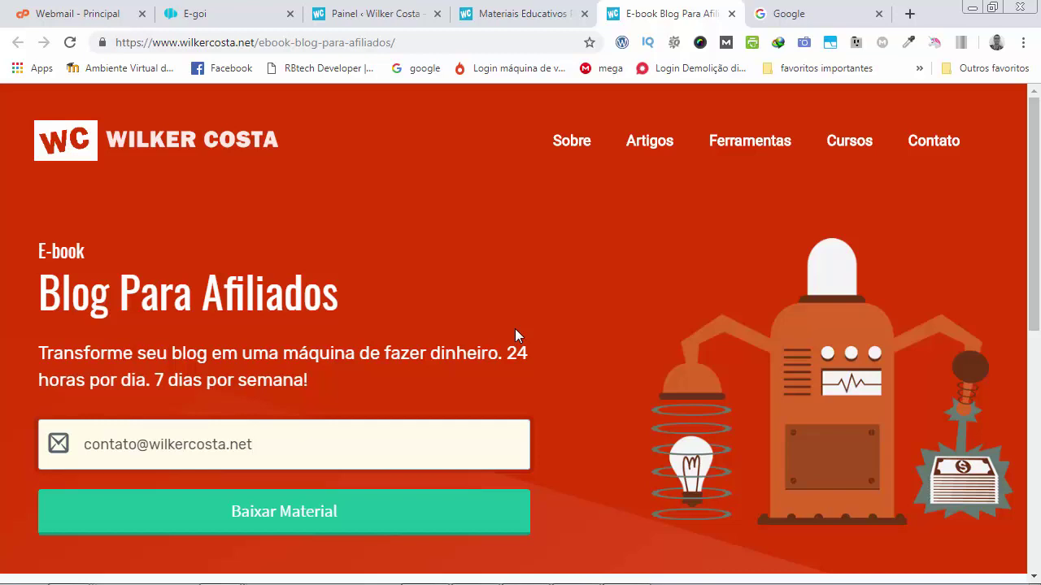
{"action": "left_click", "coordinate": [233, 20]}
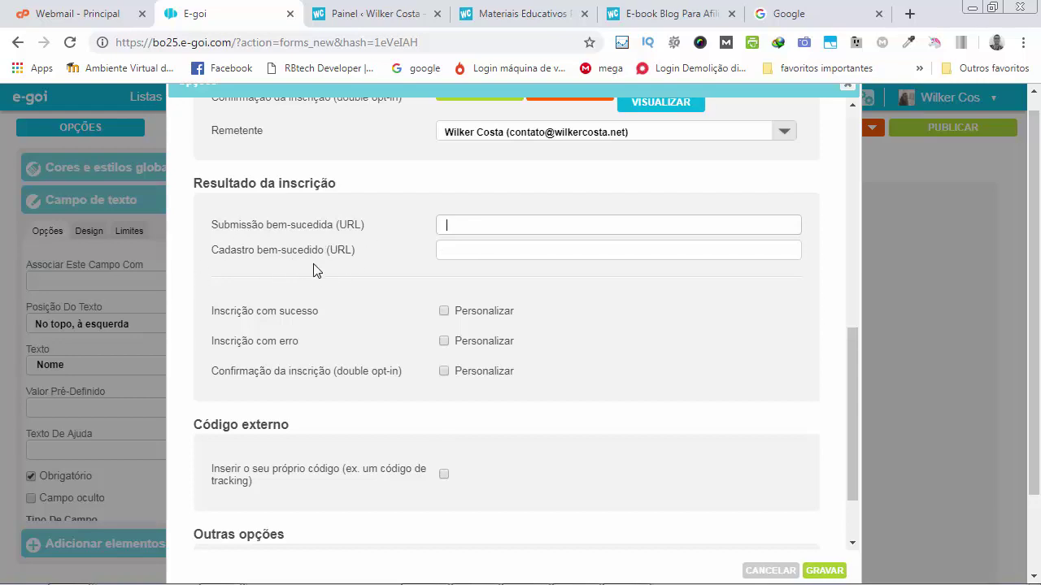
{"action": "left_click", "coordinate": [480, 253]}
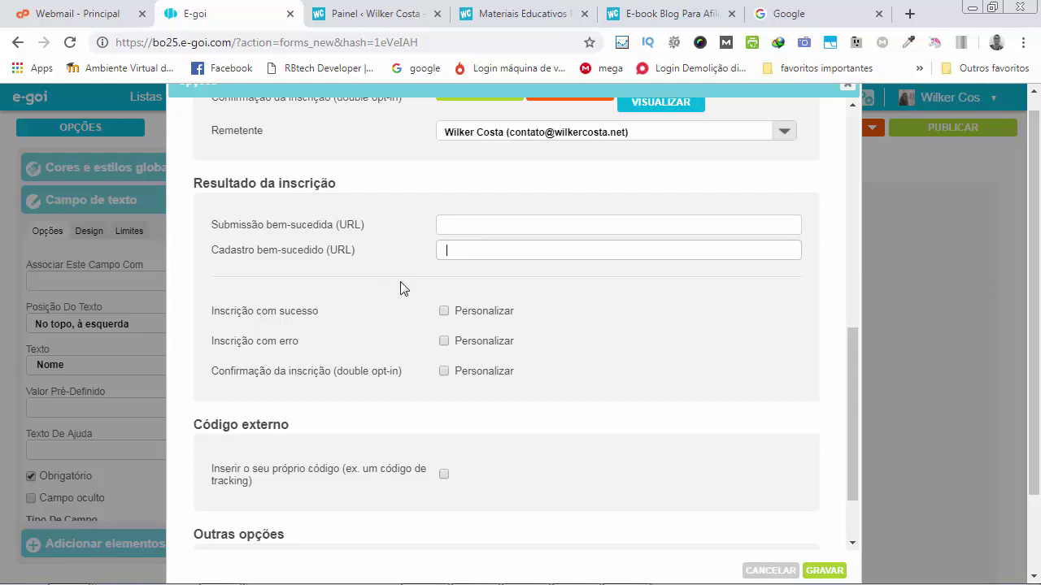
{"action": "left_click", "coordinate": [478, 226]}
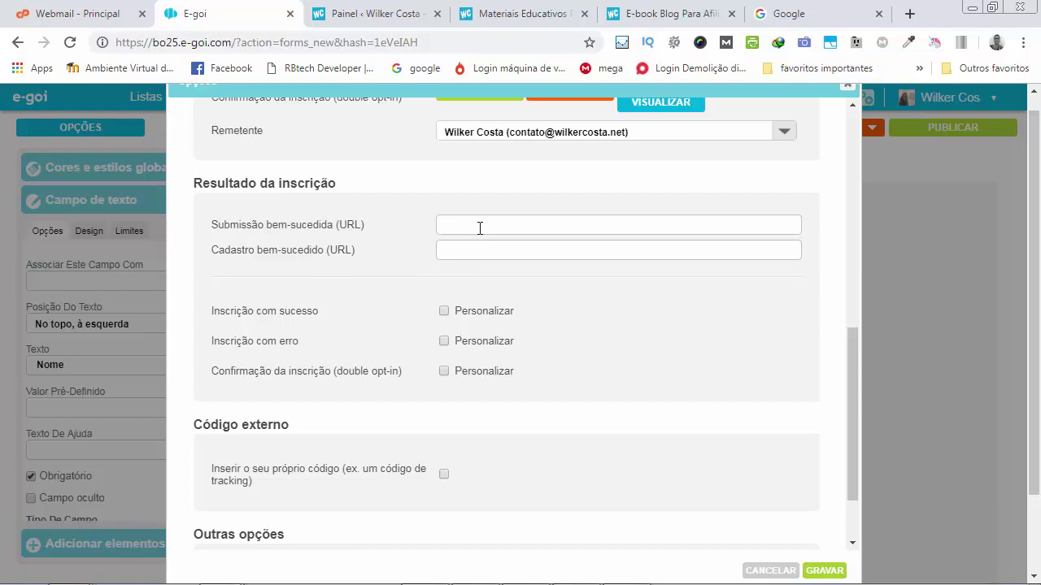
{"action": "left_click", "coordinate": [639, 17]}
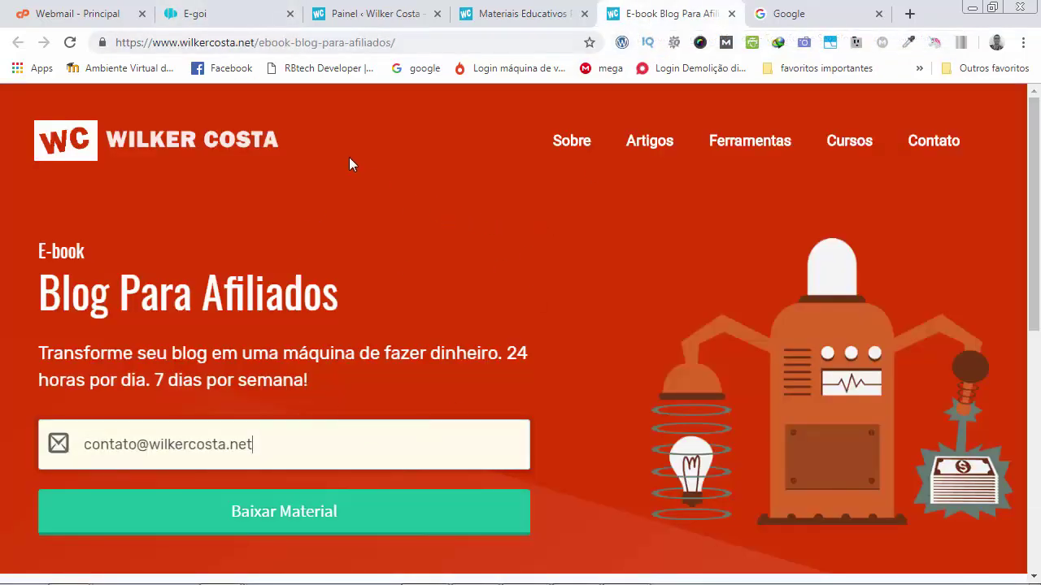
Revisit E-goi's Cadastro bem-sucedido field, then switch to the blog's WordPress dashboard.
{"action": "left_click", "coordinate": [231, 25]}
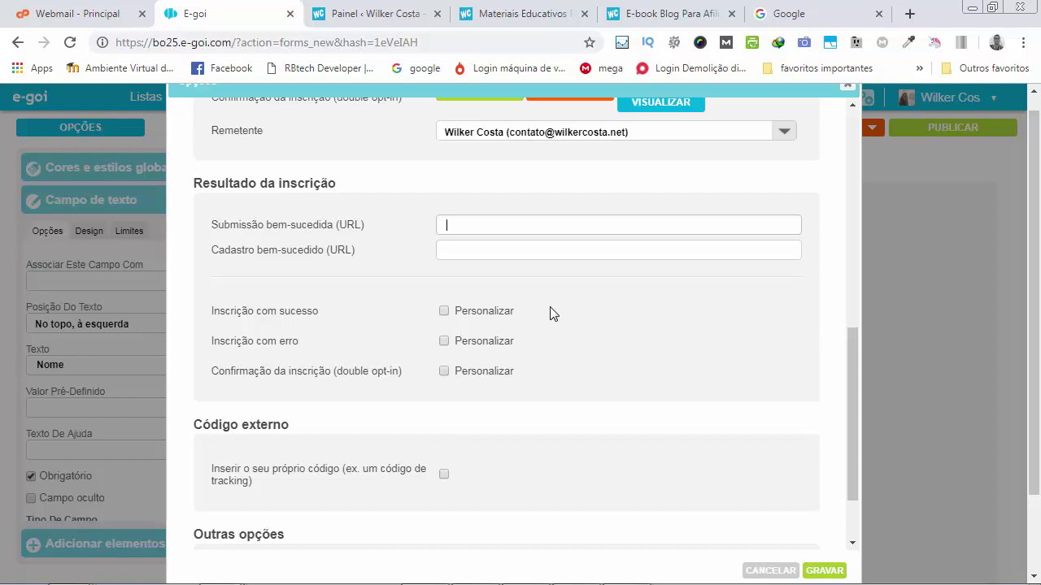
{"action": "left_click", "coordinate": [474, 252]}
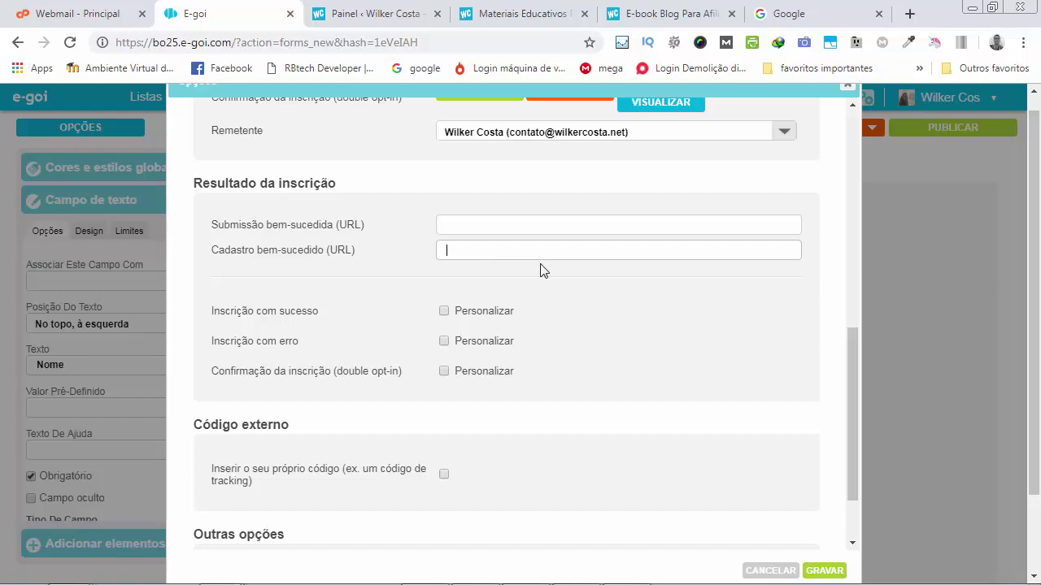
{"action": "left_click", "coordinate": [366, 15]}
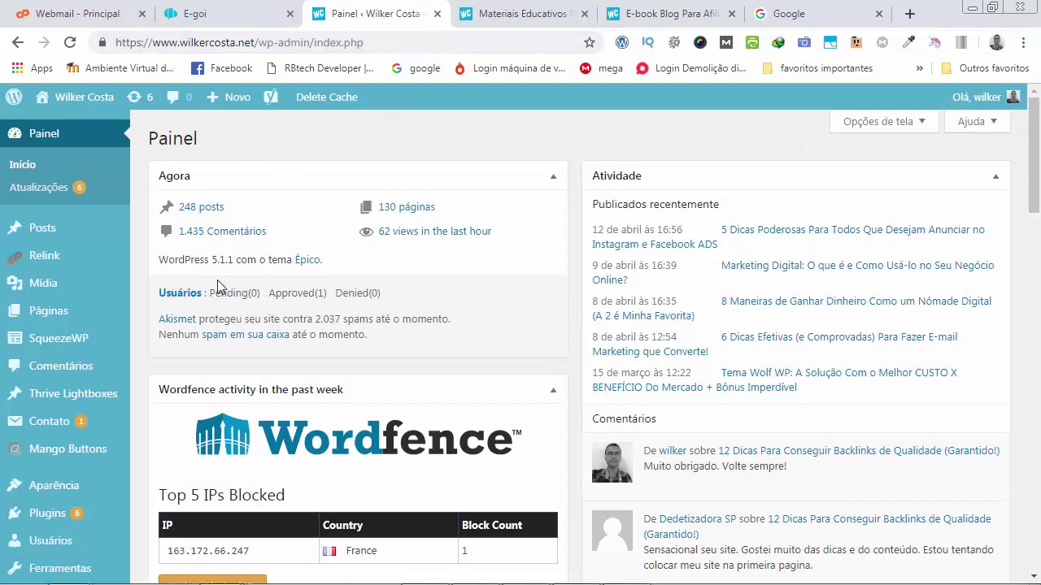
Upload aula-25-mapa-mental-Criacao-de-Conteudo.pdf from the desktop via Mídia > Adicionar nova.
{"action": "mouse_move", "coordinate": [46, 293]}
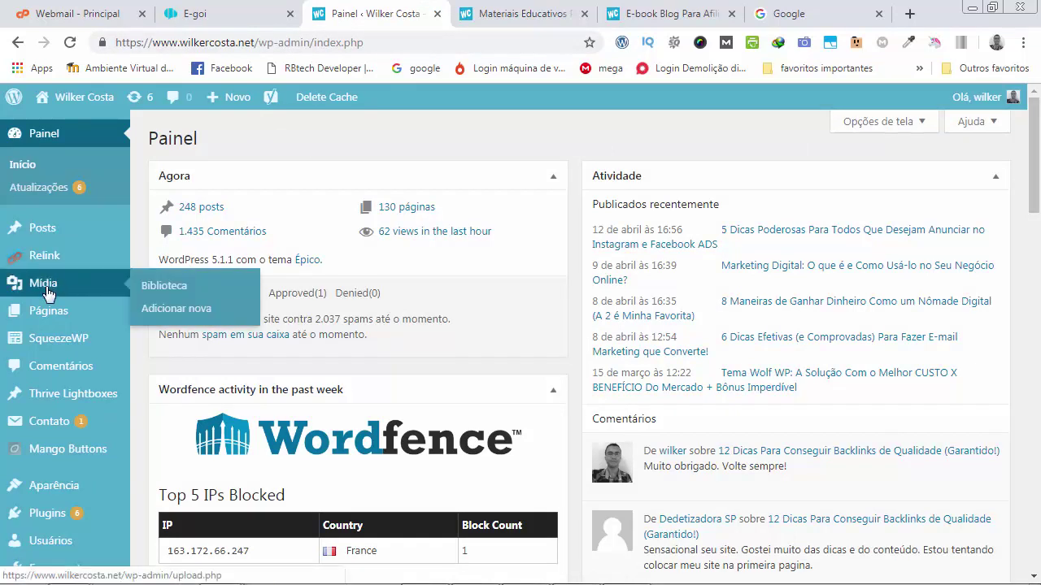
{"action": "left_click", "coordinate": [177, 309]}
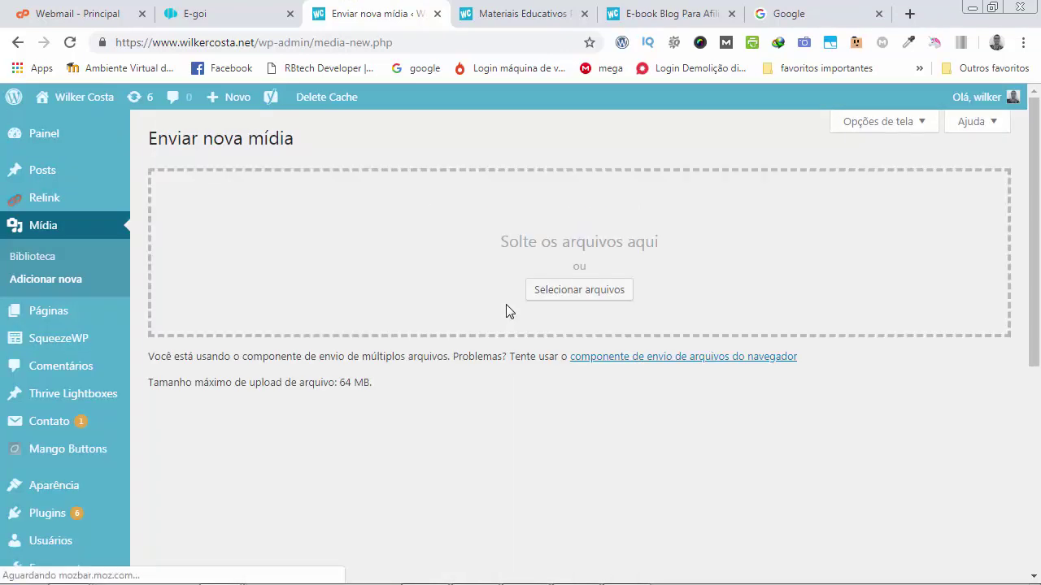
{"action": "left_click", "coordinate": [567, 291]}
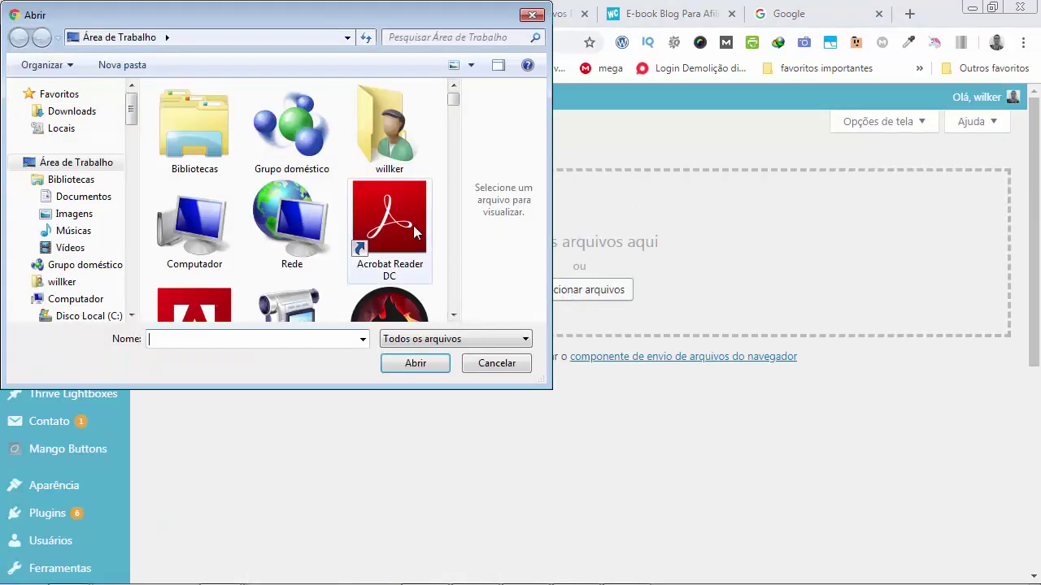
{"action": "left_click", "coordinate": [413, 226]}
{"action": "scroll", "coordinate": [411, 254], "scroll_direction": "down", "scroll_amount": 6}
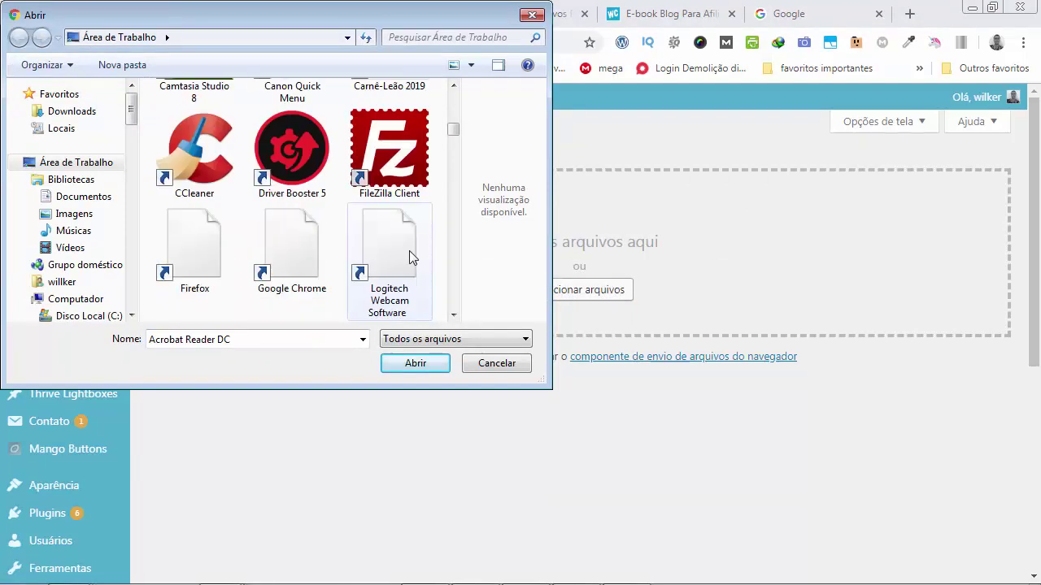
{"action": "scroll", "coordinate": [409, 250], "scroll_direction": "down", "scroll_amount": 8}
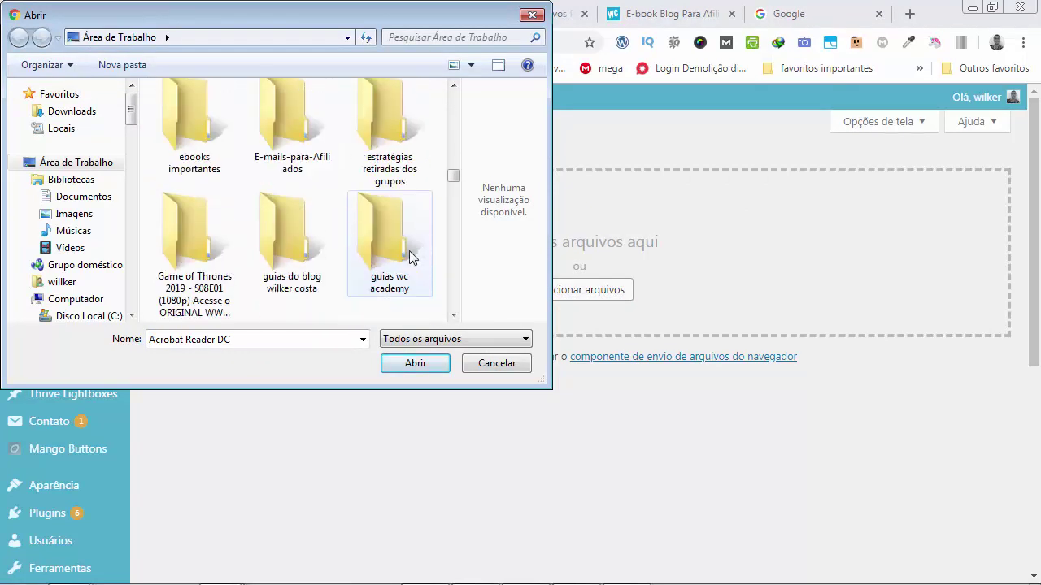
{"action": "scroll", "coordinate": [409, 250], "scroll_direction": "down", "scroll_amount": 6}
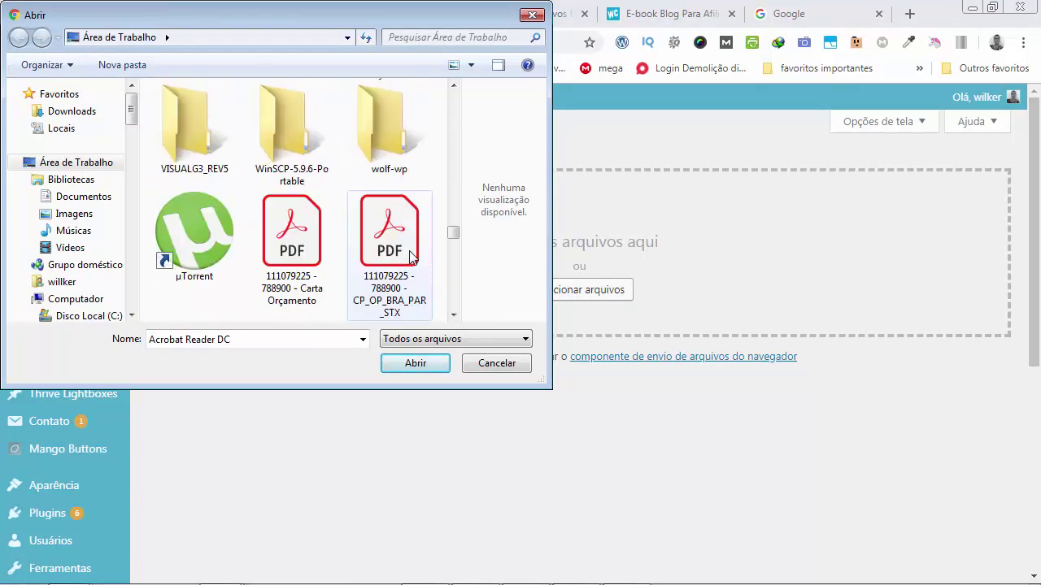
{"action": "scroll", "coordinate": [411, 255], "scroll_direction": "down", "scroll_amount": 3}
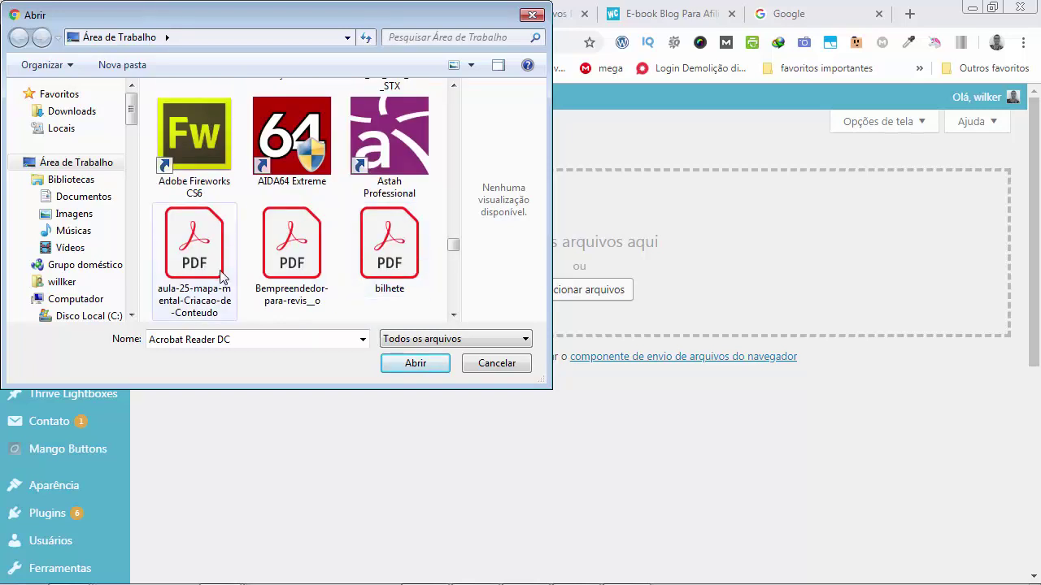
{"action": "left_click", "coordinate": [220, 277]}
{"action": "left_click", "coordinate": [399, 365]}
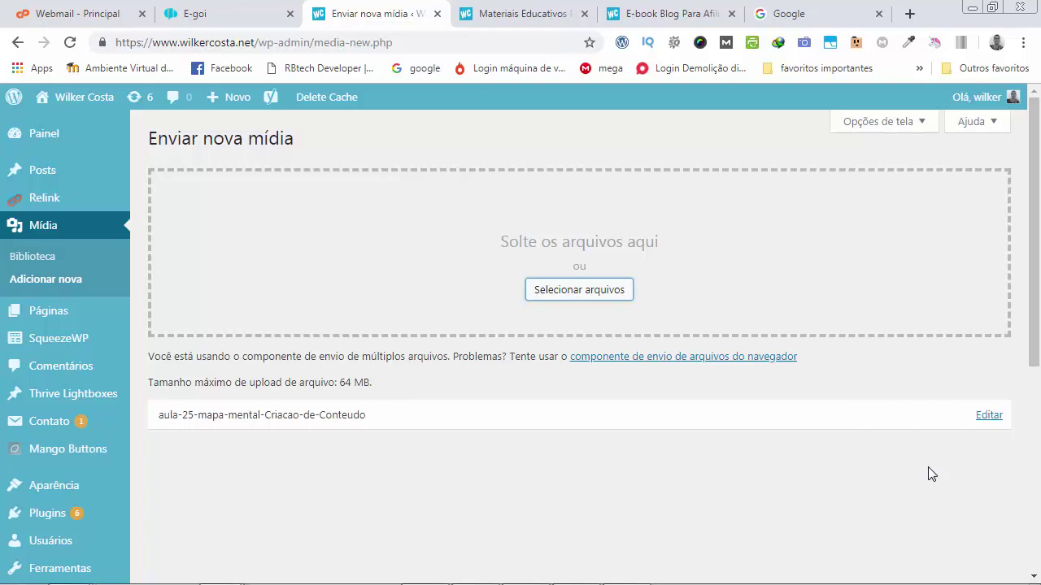
Copy the uploaded PDF's file URL into E-goi's Cadastro bem-sucedido (URL) field.
{"action": "left_click", "coordinate": [989, 416]}
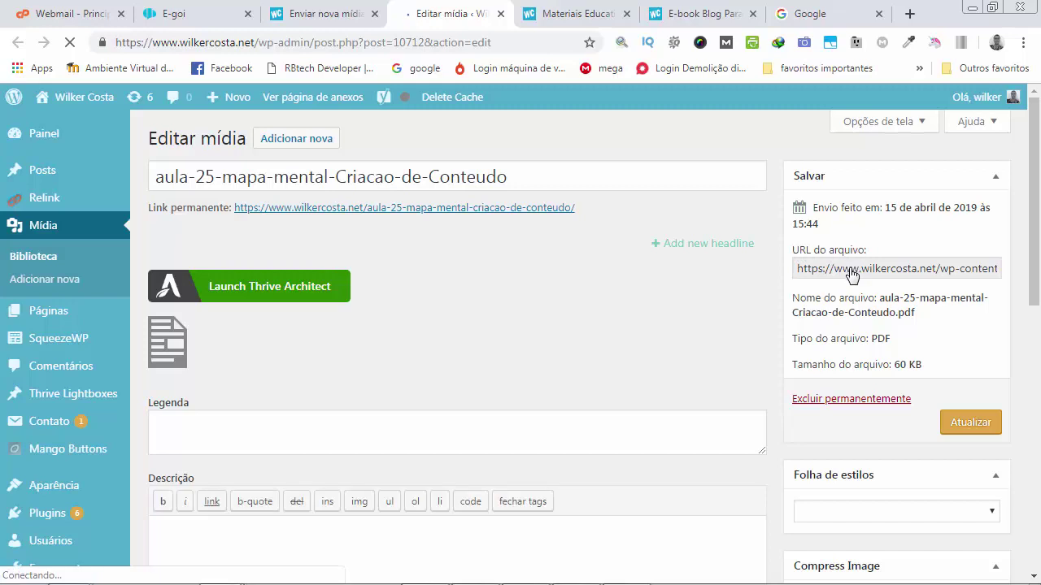
{"action": "left_click", "coordinate": [846, 272]}
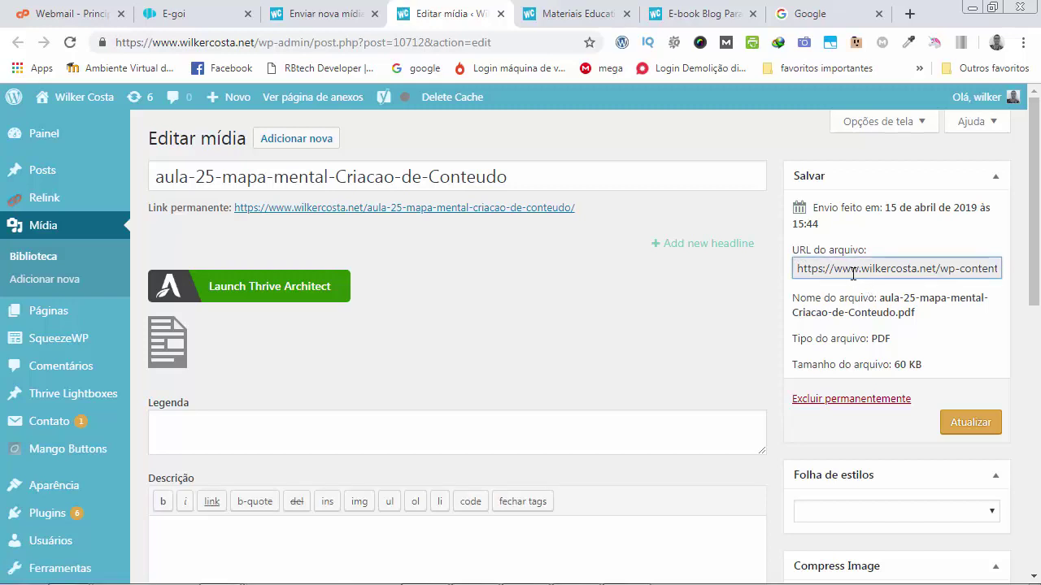
{"action": "left_click", "coordinate": [852, 274]}
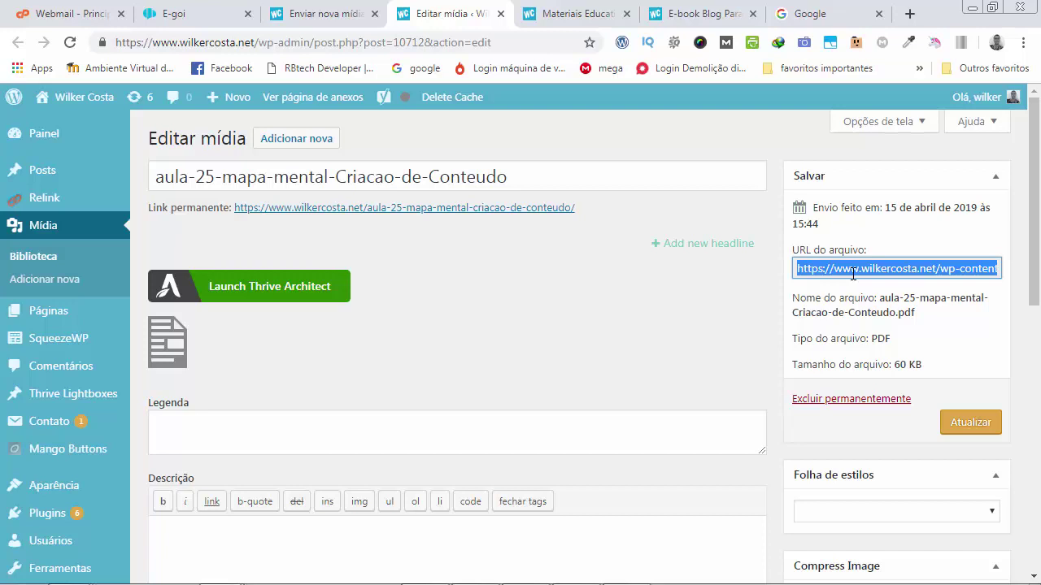
{"action": "left_click", "coordinate": [192, 18]}
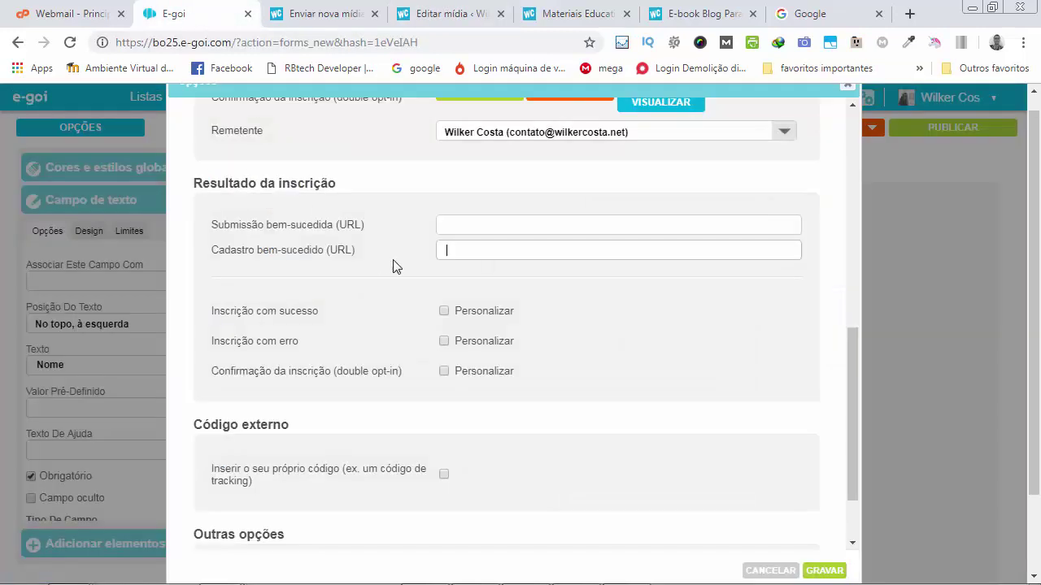
{"action": "key", "text": "ctrl+v"}
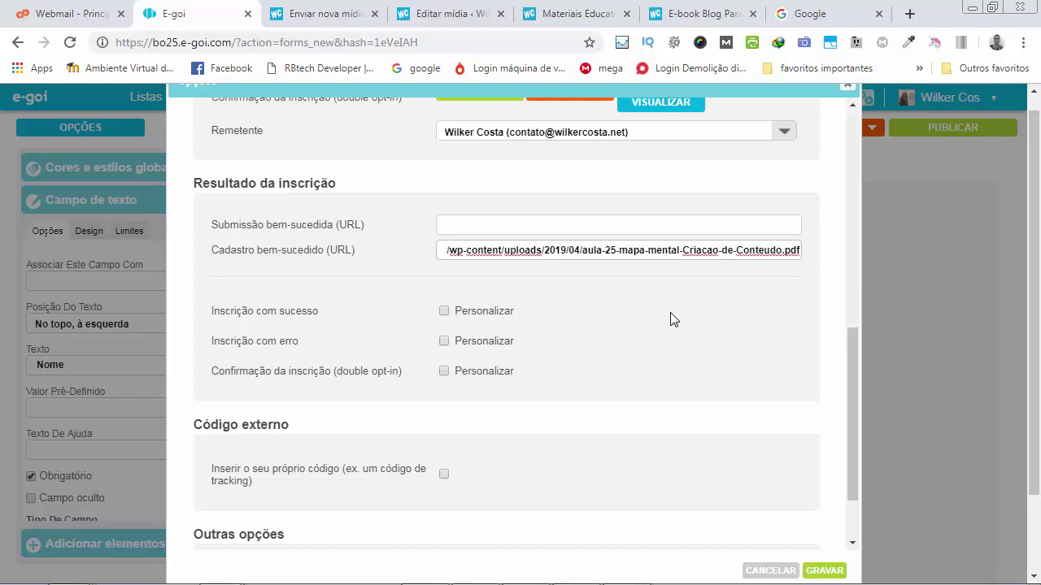
Save the options with GRAVAR, then save the form via the SALVAR menu.
{"action": "scroll", "coordinate": [672, 319], "scroll_direction": "down", "scroll_amount": 1}
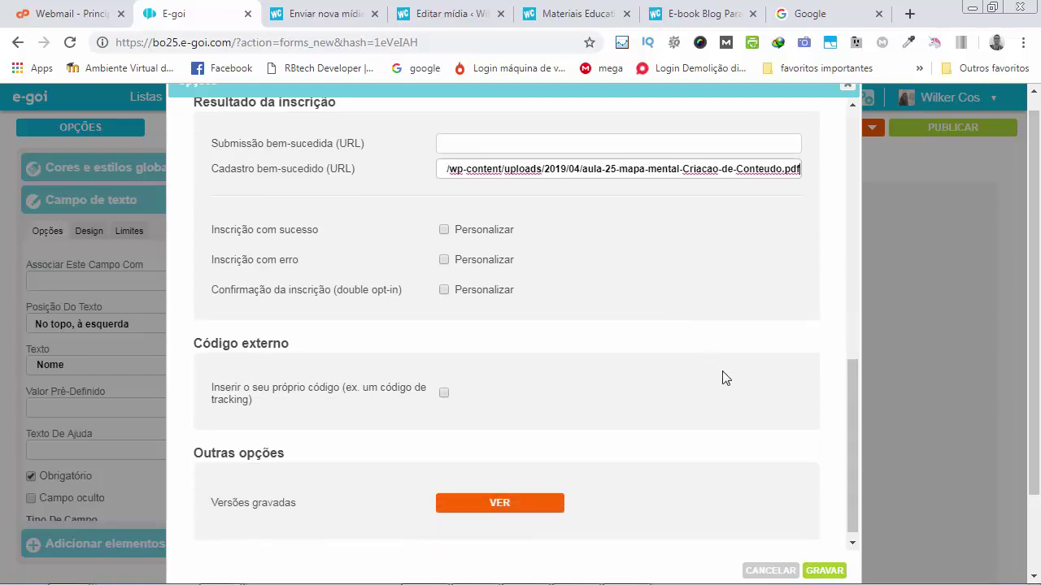
{"action": "left_click", "coordinate": [824, 571]}
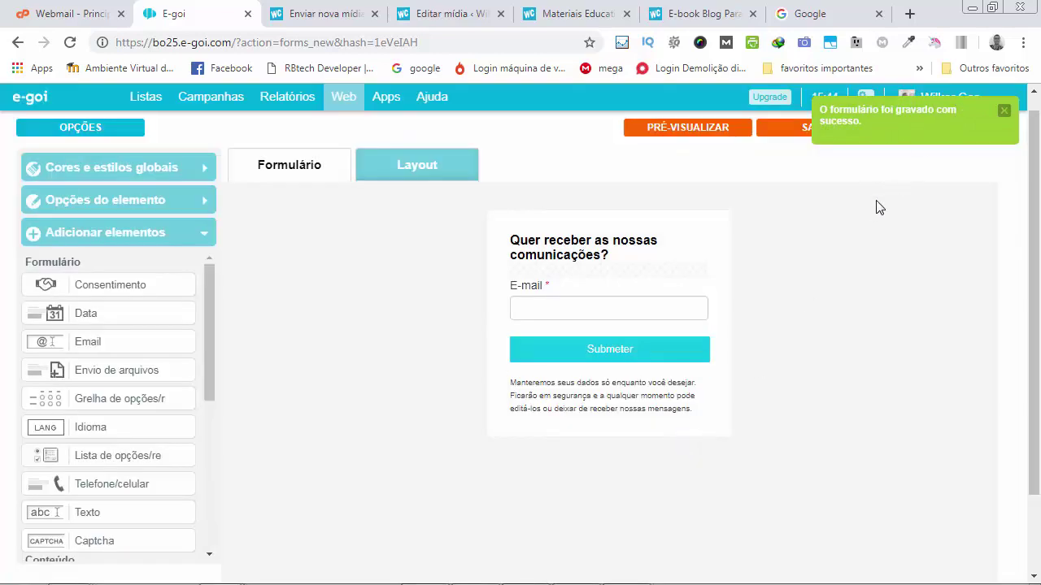
{"action": "left_click", "coordinate": [871, 127]}
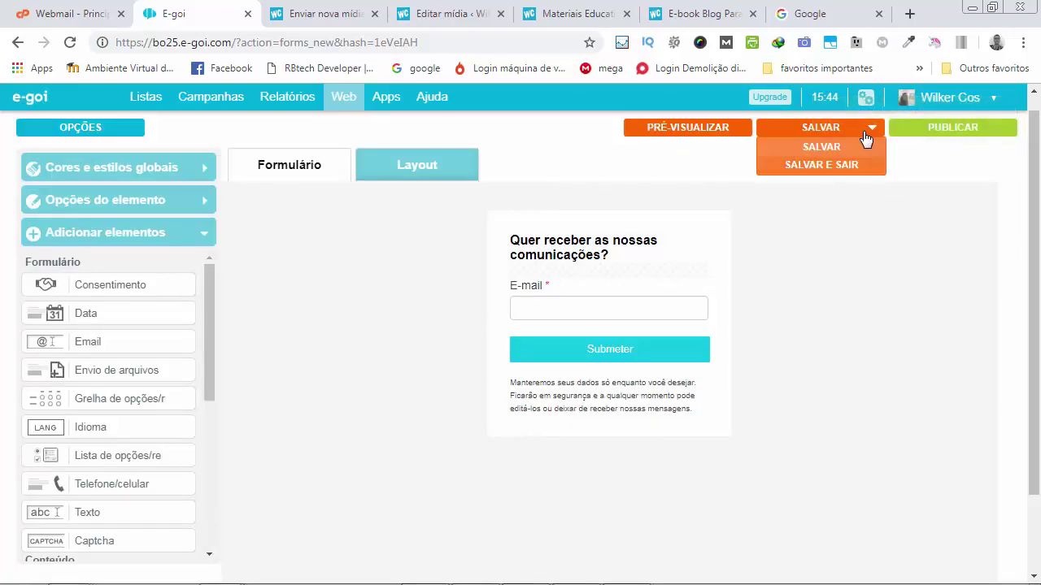
{"action": "left_click", "coordinate": [770, 291]}
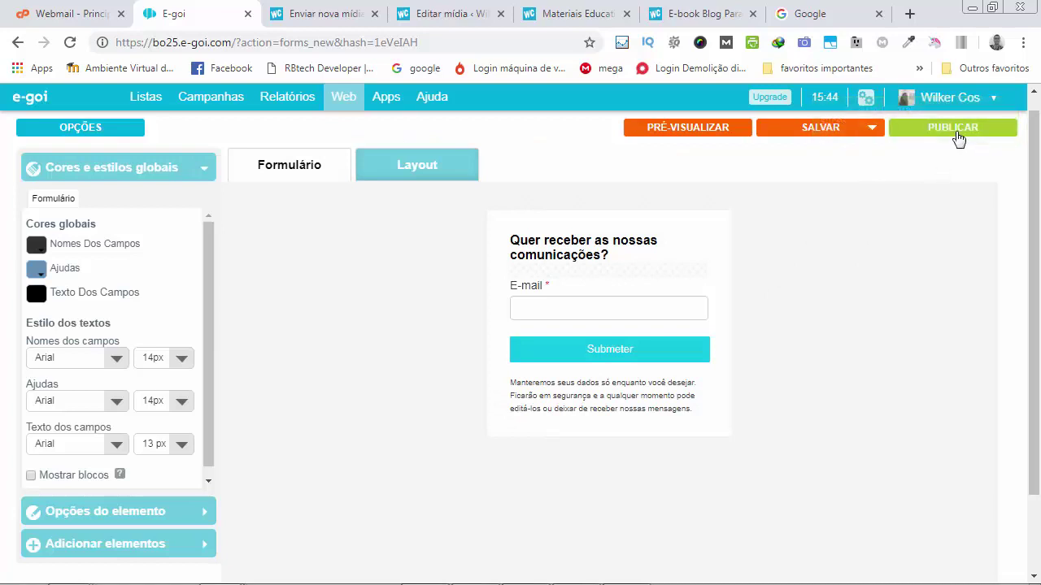
Publish the form as a link, open its live page, and type then clear a test e-mail.
{"action": "left_click", "coordinate": [958, 130]}
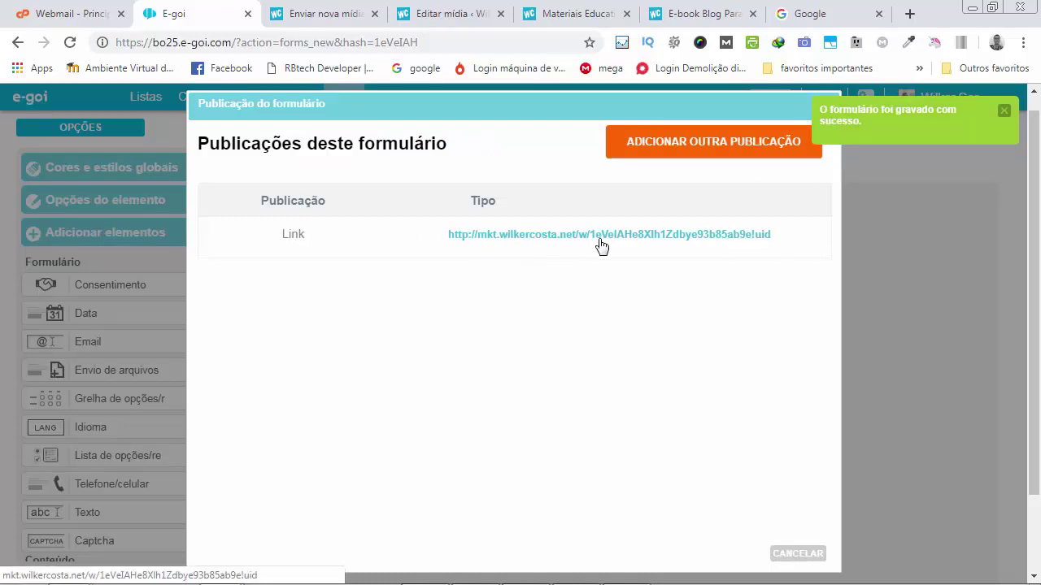
{"action": "left_click", "coordinate": [714, 243]}
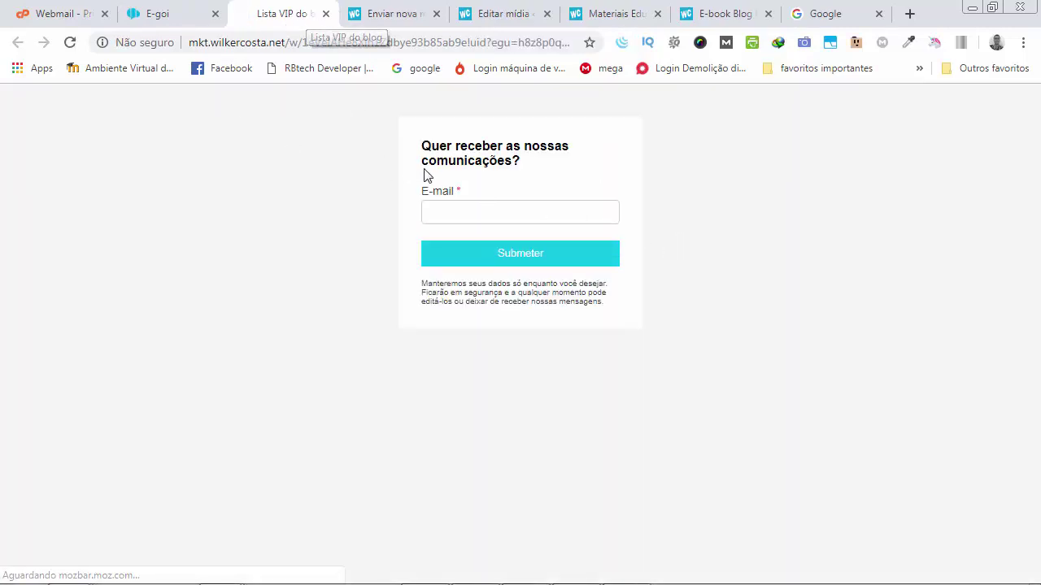
{"action": "left_click", "coordinate": [472, 207]}
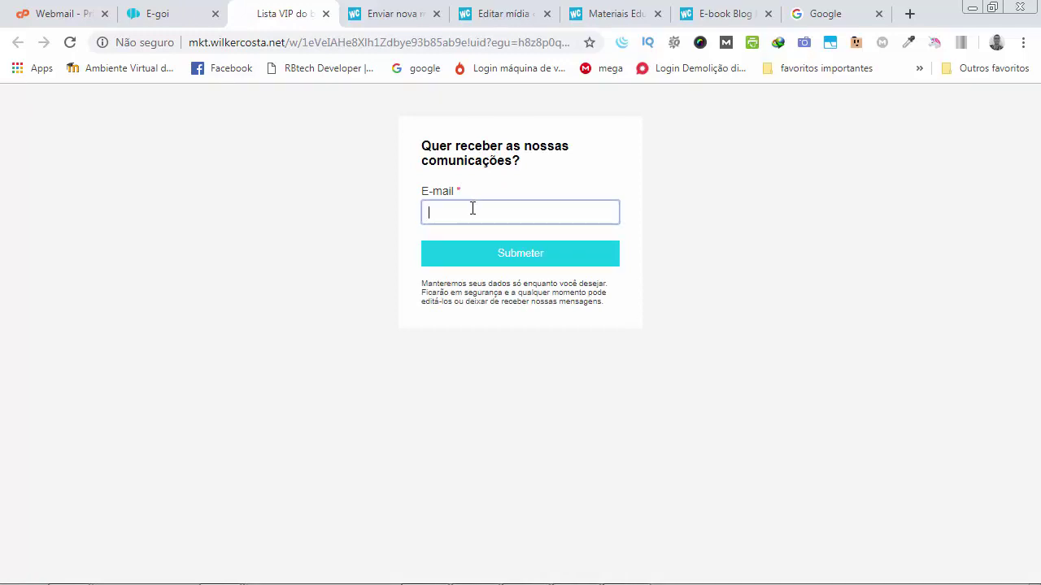
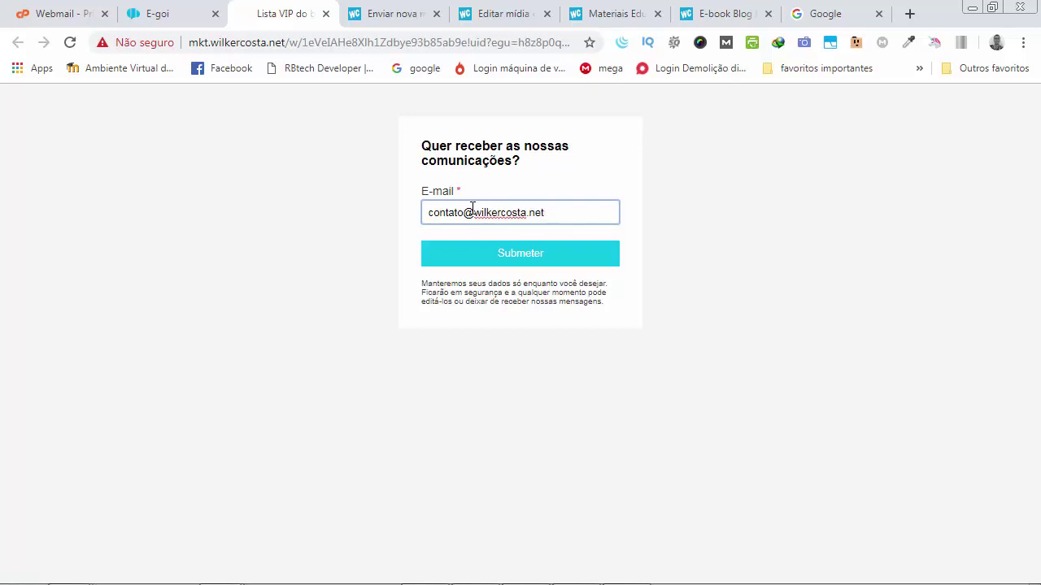
{"action": "left_click_drag", "start_coordinate": [569, 216], "coordinate": [386, 216]}
{"action": "key", "text": "BackSpace"}
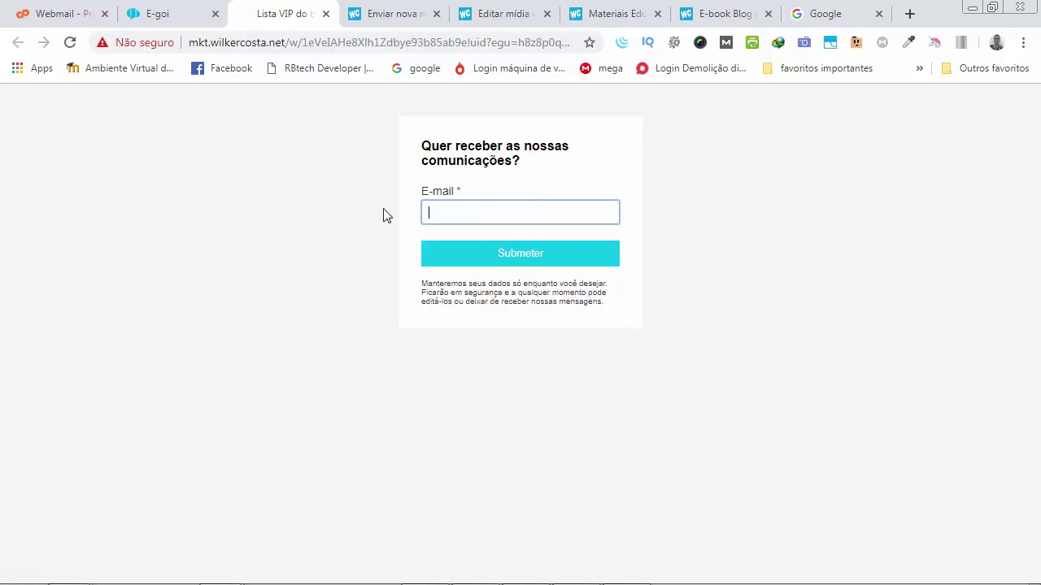
{"action": "left_click", "coordinate": [160, 15]}
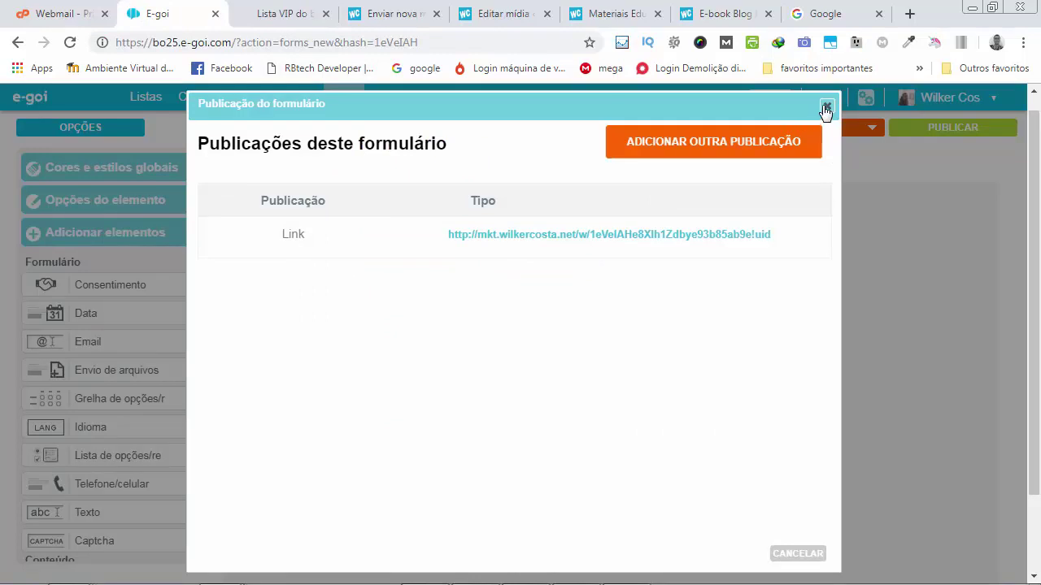
Close the publications list and reopen OPÇÕES at the Submissão bem-sucedida (URL) field.
{"action": "left_click", "coordinate": [824, 105]}
{"action": "left_click", "coordinate": [98, 127]}
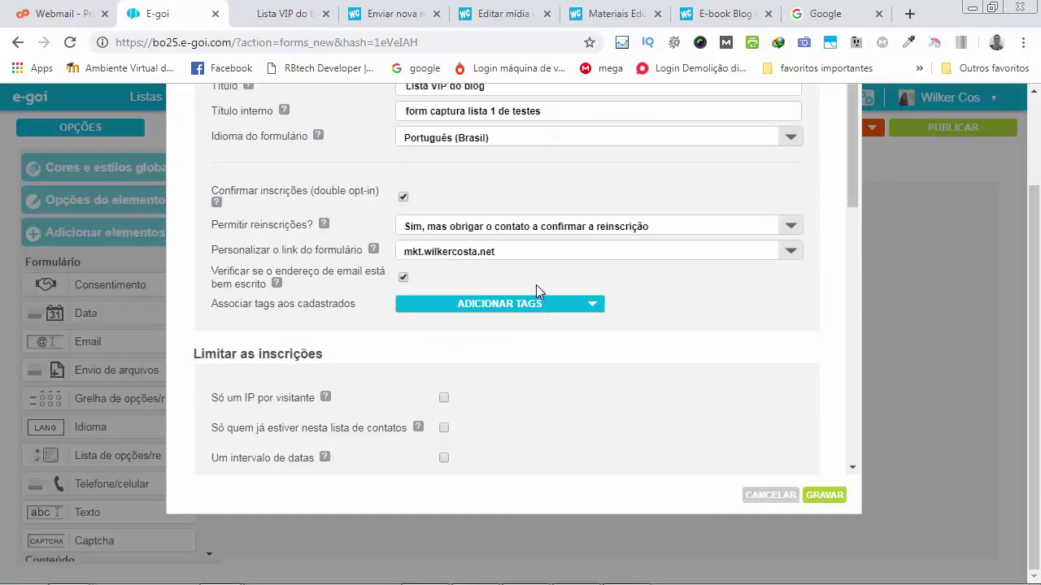
{"action": "scroll", "coordinate": [536, 290], "scroll_direction": "down", "scroll_amount": 4}
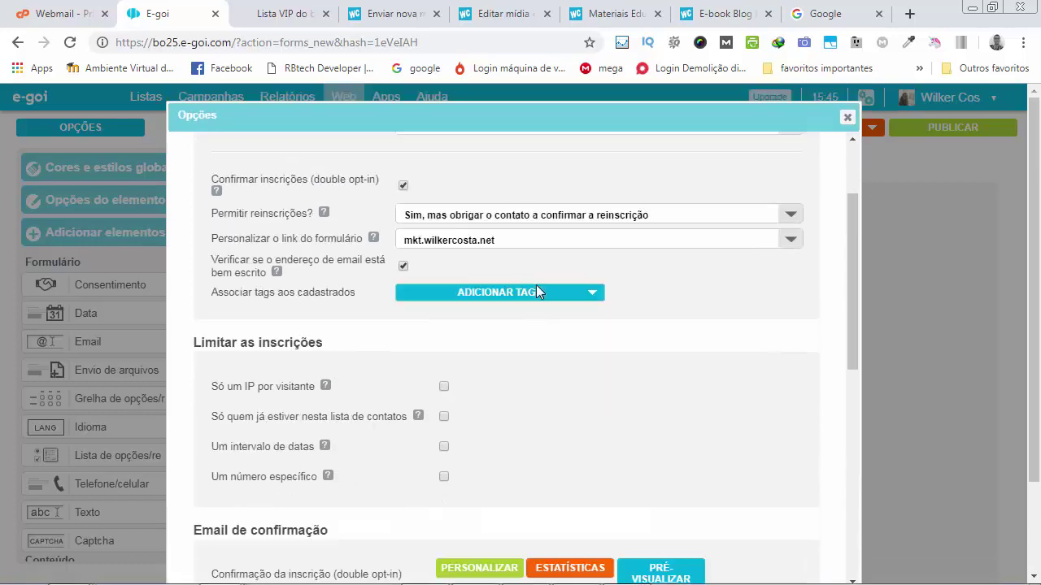
{"action": "scroll", "coordinate": [548, 291], "scroll_direction": "down", "scroll_amount": 3}
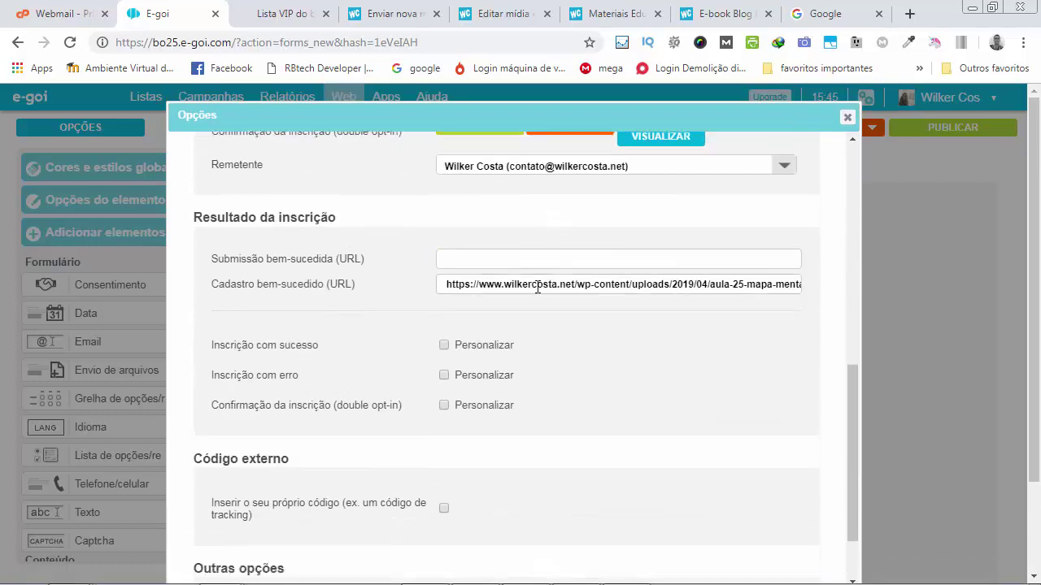
{"action": "left_click", "coordinate": [445, 262]}
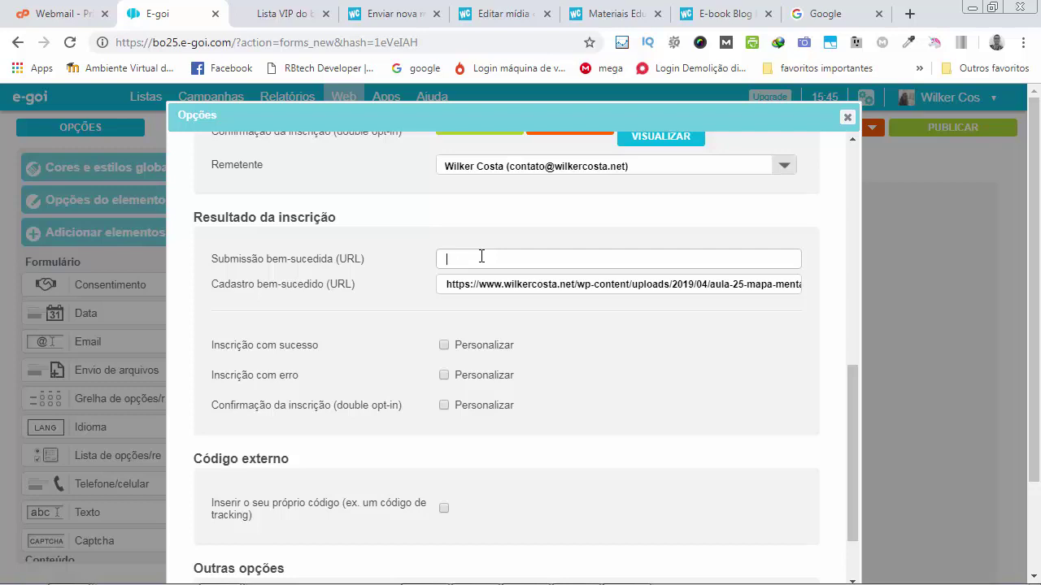
{"action": "left_click", "coordinate": [691, 14]}
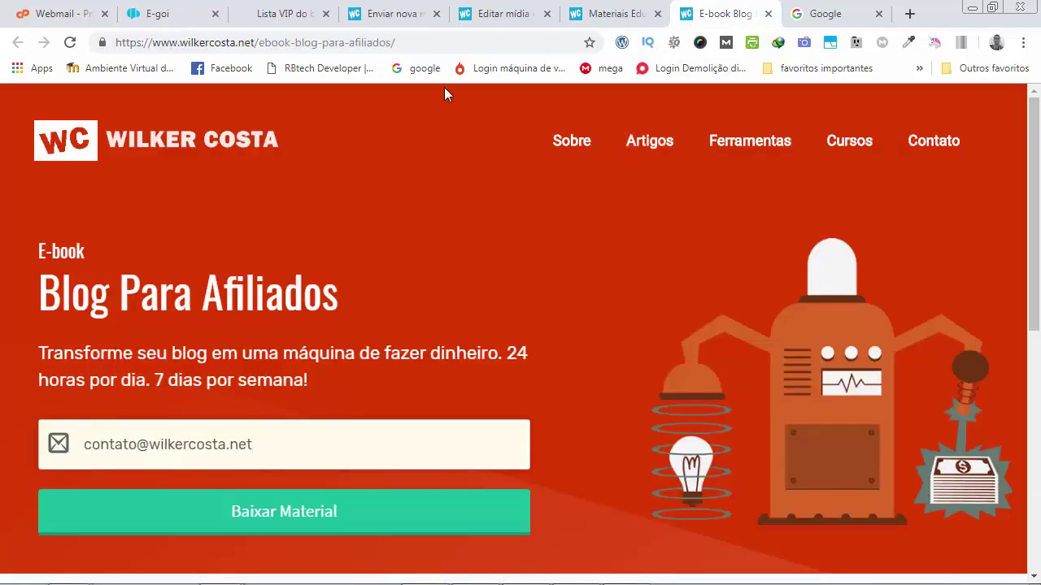
{"action": "left_click", "coordinate": [427, 45]}
{"action": "key", "text": "ctrl+c"}
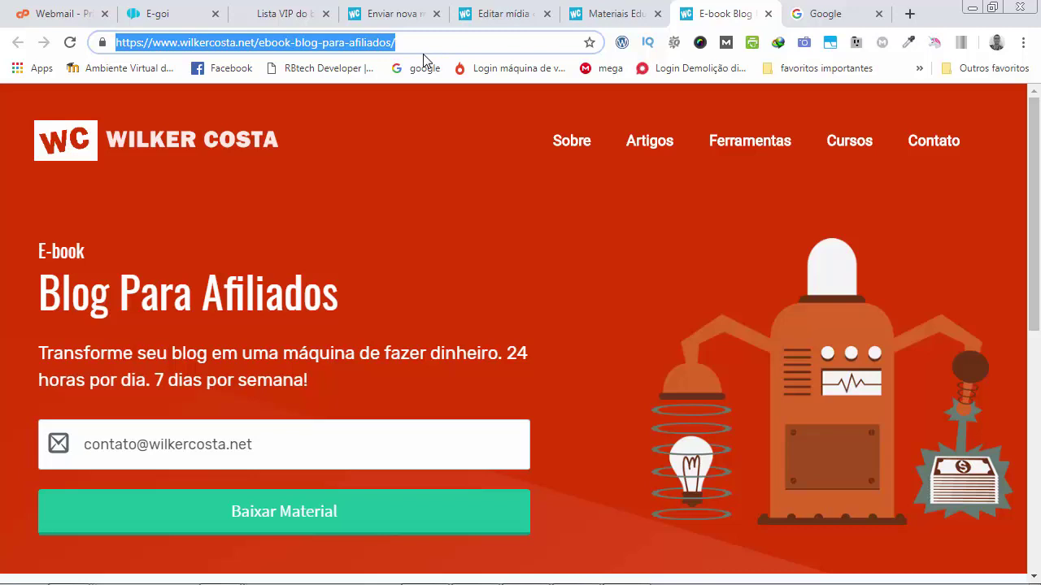
{"action": "left_click", "coordinate": [190, 18]}
{"action": "key", "text": "ctrl+v"}
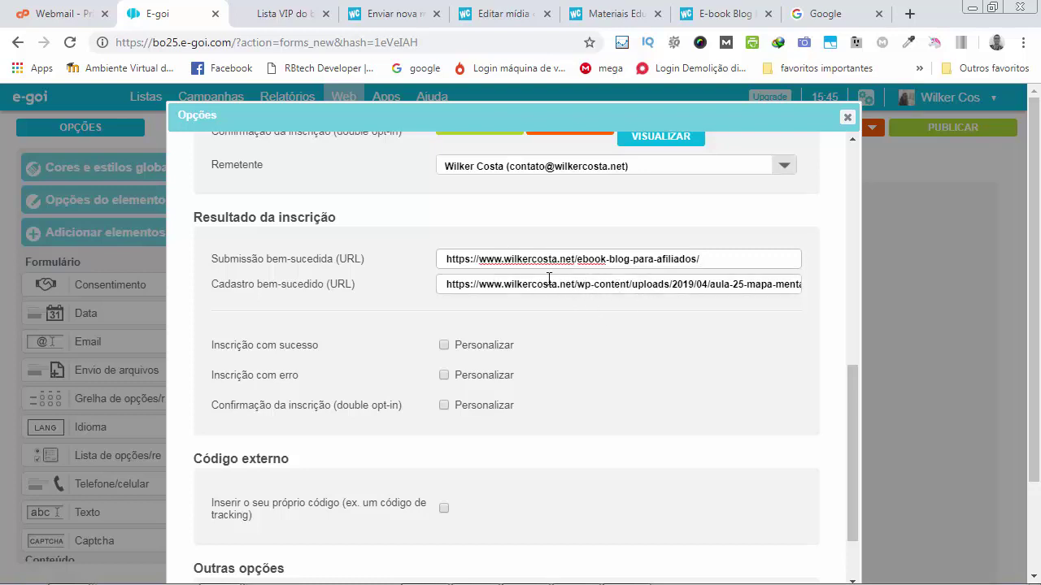
{"action": "scroll", "coordinate": [648, 327], "scroll_direction": "down", "scroll_amount": 1}
{"action": "scroll", "coordinate": [648, 326], "scroll_direction": "down", "scroll_amount": 5}
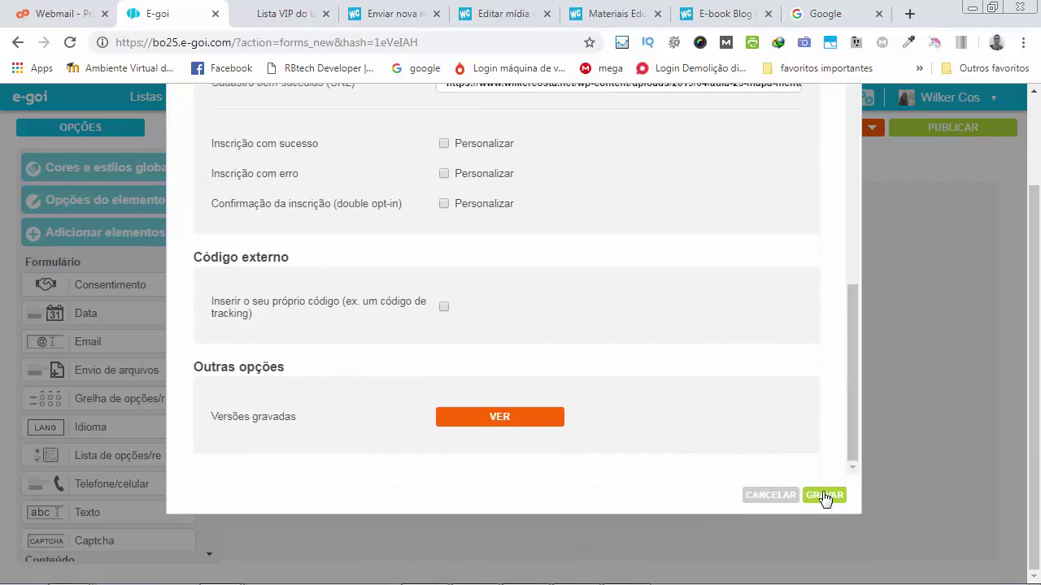
{"action": "left_click", "coordinate": [823, 496]}
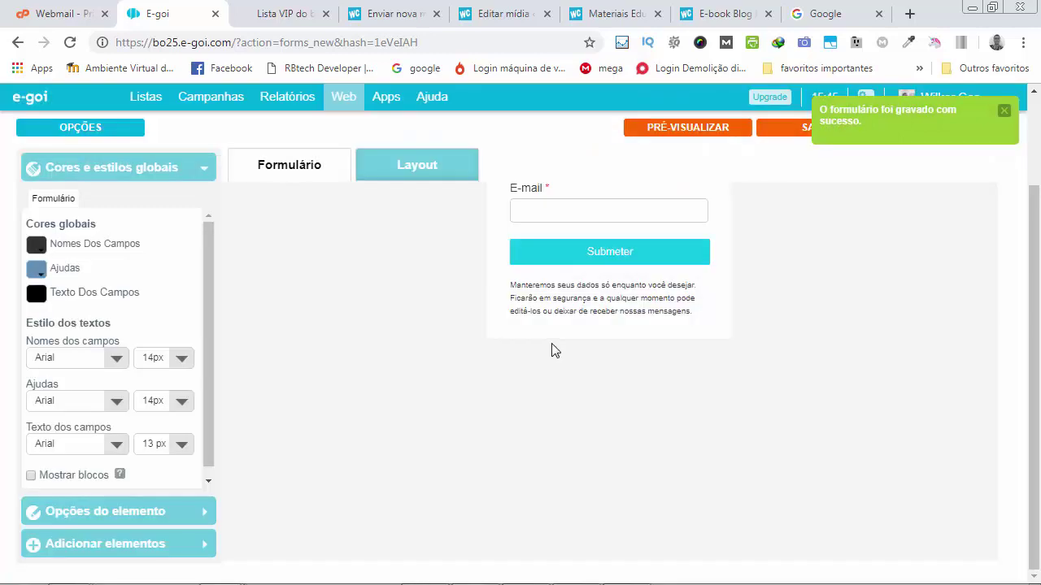
Reload the published Lista VIP form page, briefly checking the webmail tab.
{"action": "left_click", "coordinate": [285, 14]}
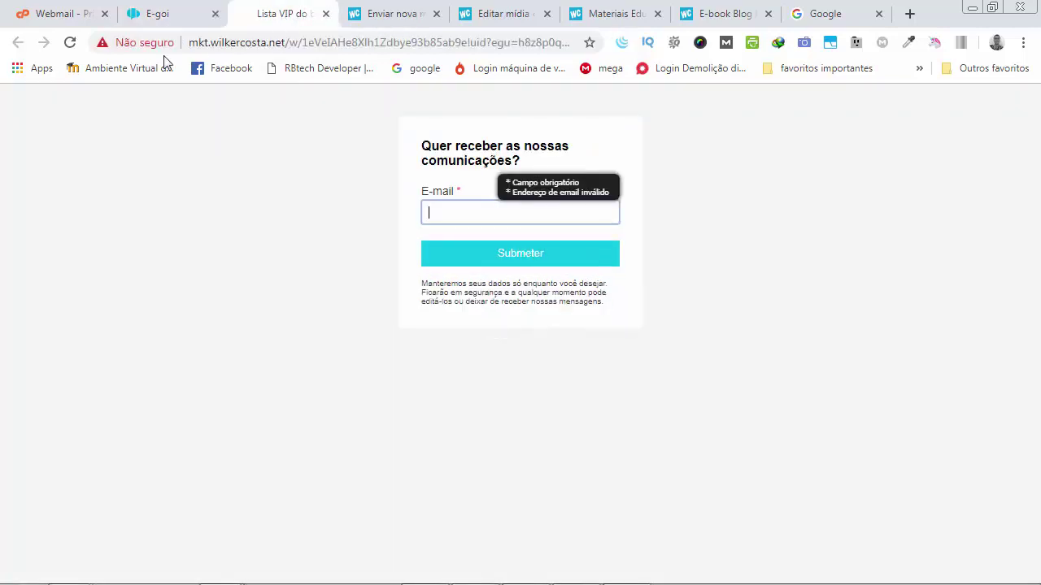
{"action": "left_click", "coordinate": [70, 42]}
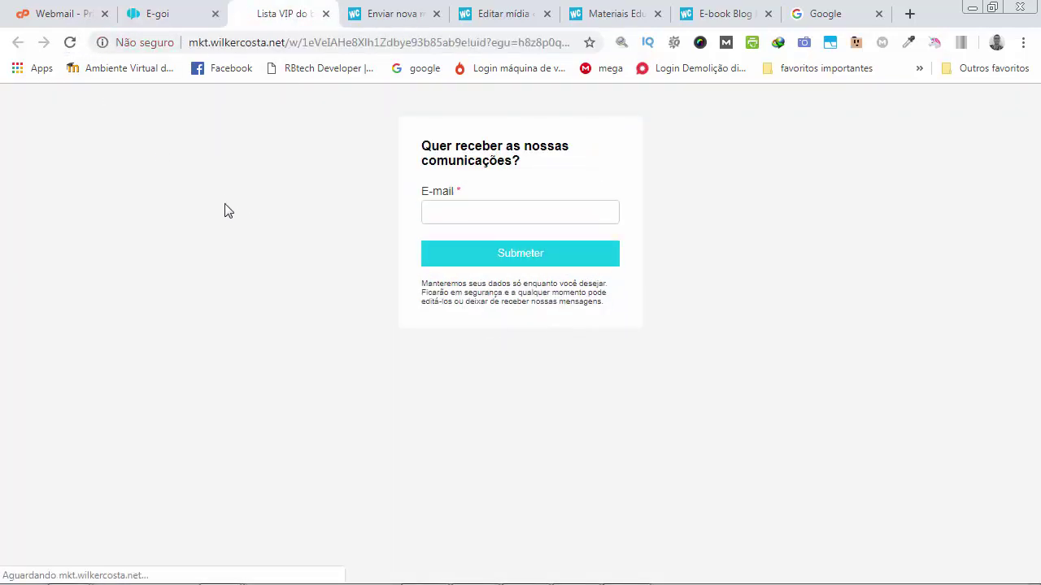
{"action": "left_click", "coordinate": [75, 20]}
{"action": "left_click", "coordinate": [297, 14]}
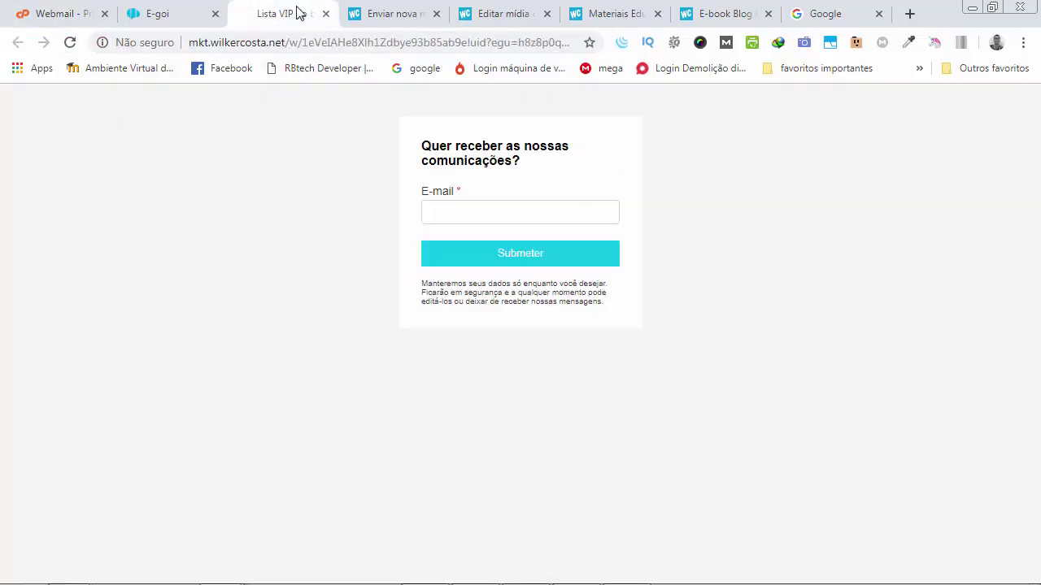
Submit a test signup with the contact e-mail, then refresh the webmail Caixa de entrada.
{"action": "left_click", "coordinate": [509, 216]}
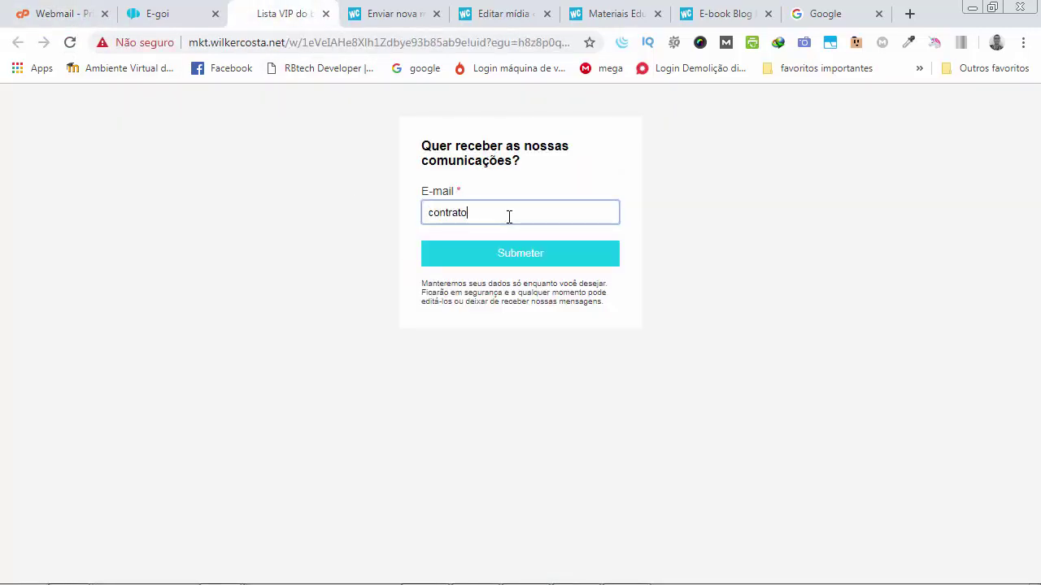
{"action": "left_click", "coordinate": [527, 254]}
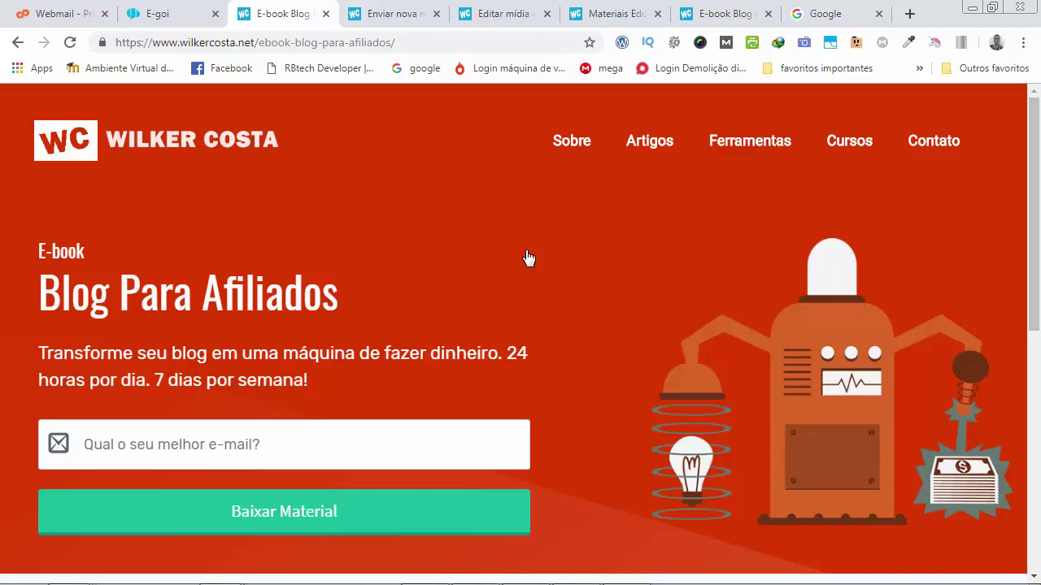
{"action": "left_click", "coordinate": [88, 18]}
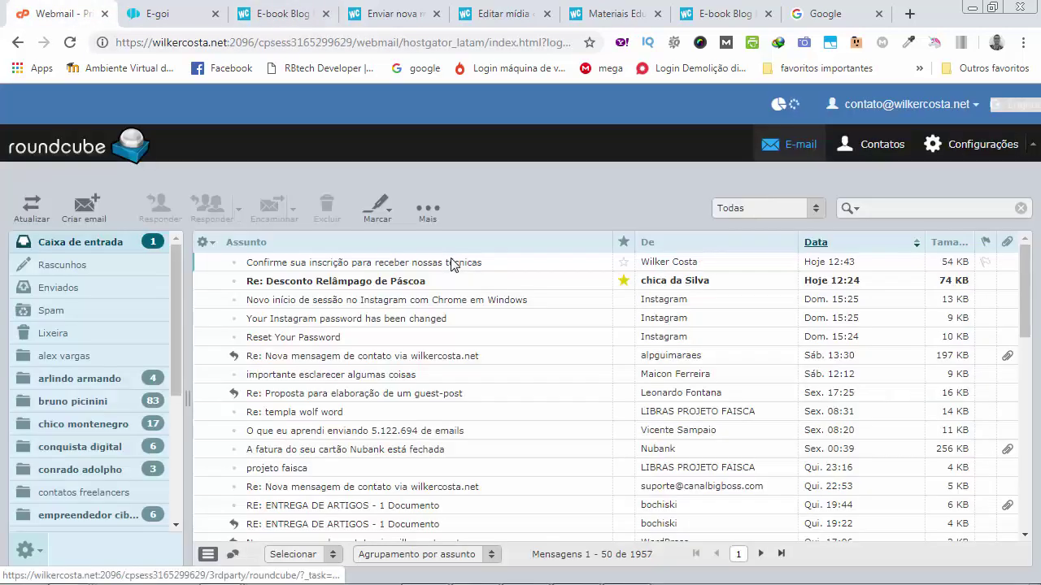
{"action": "left_click", "coordinate": [132, 241]}
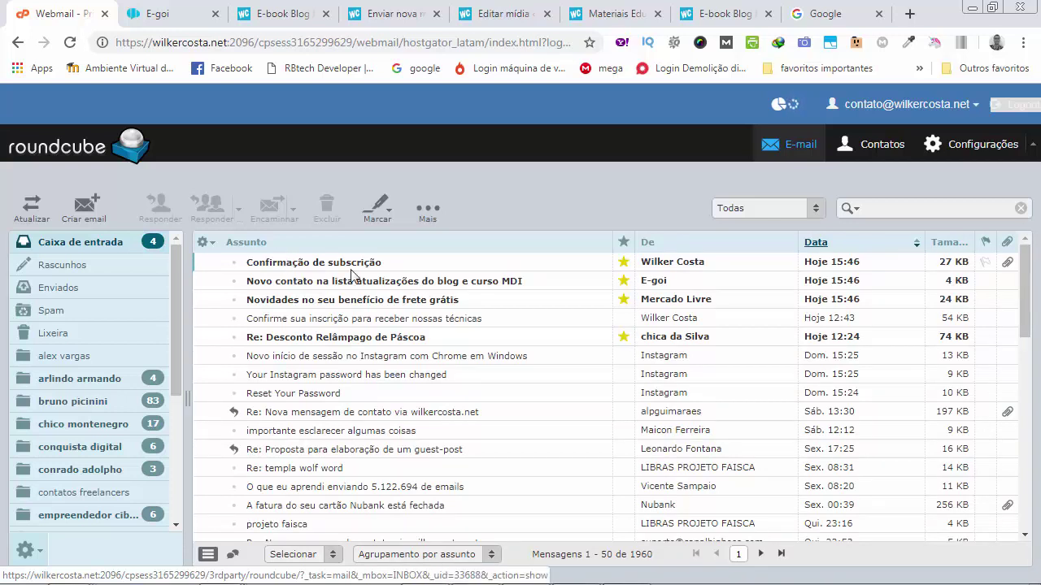
Open the Confirmação de subscrição email and confirm through its Sim, cadastrar link.
{"action": "double_click", "coordinate": [329, 265]}
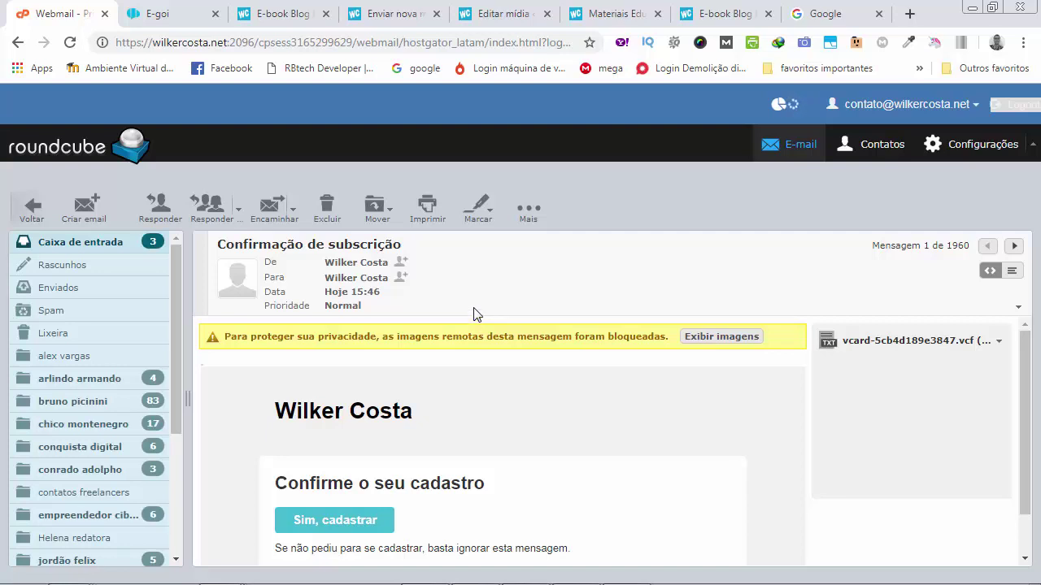
{"action": "scroll", "coordinate": [484, 362], "scroll_direction": "down", "scroll_amount": 1}
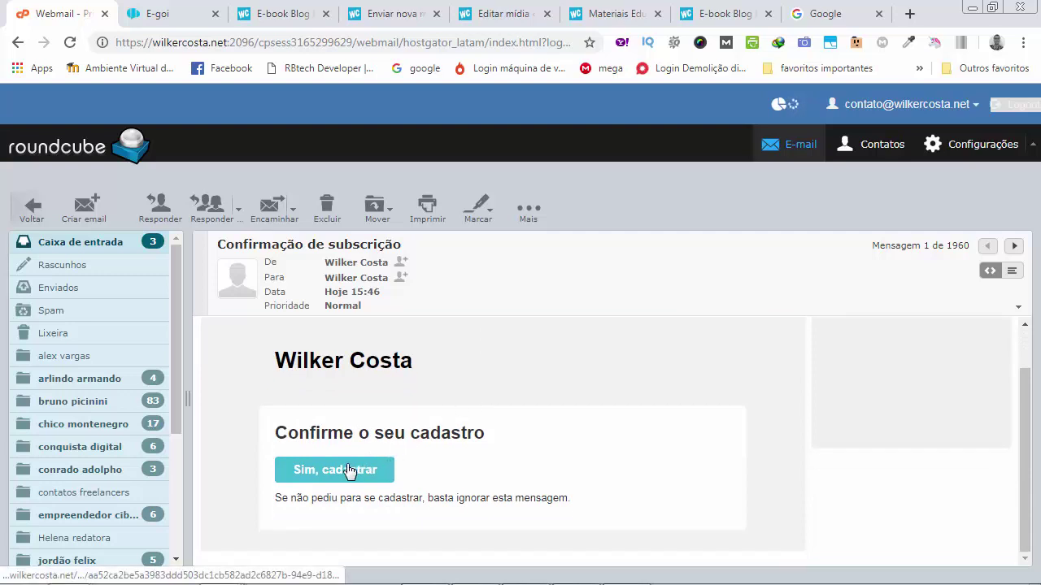
{"action": "left_click", "coordinate": [350, 470]}
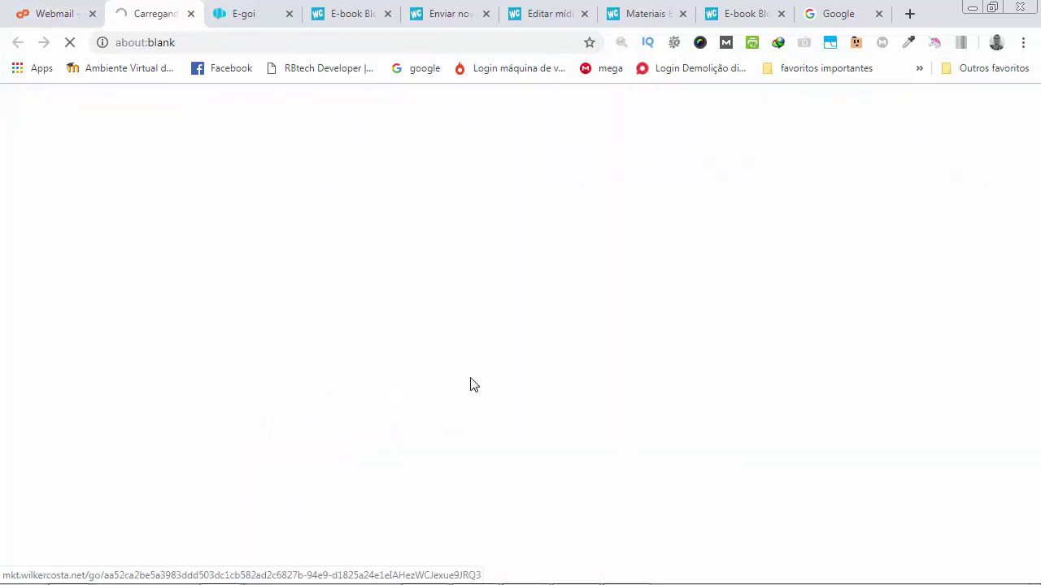
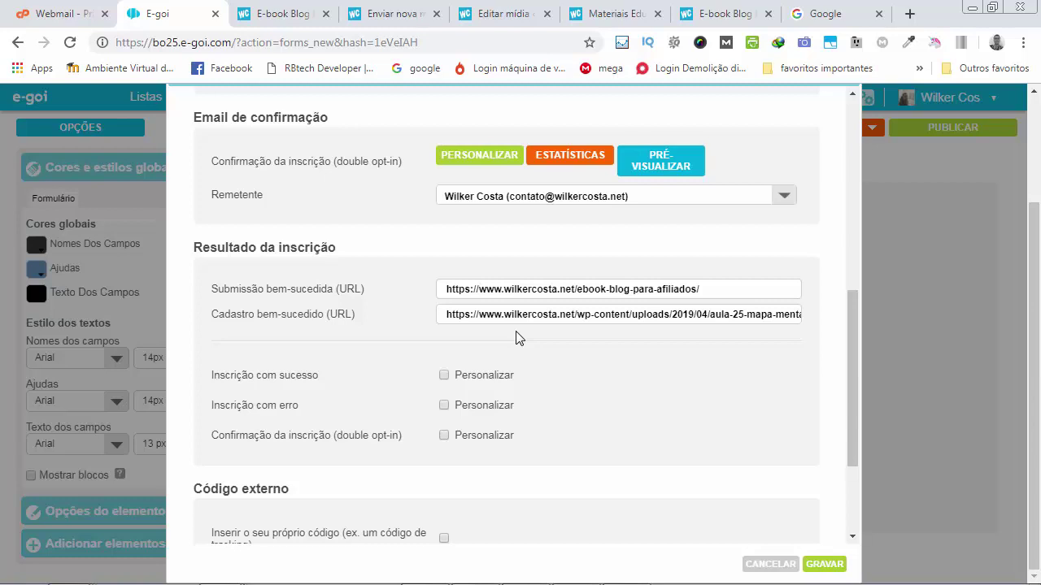
Search Google for 'google drive' and open My Drive from the Google Drive result.
{"action": "left_click", "coordinate": [849, 20]}
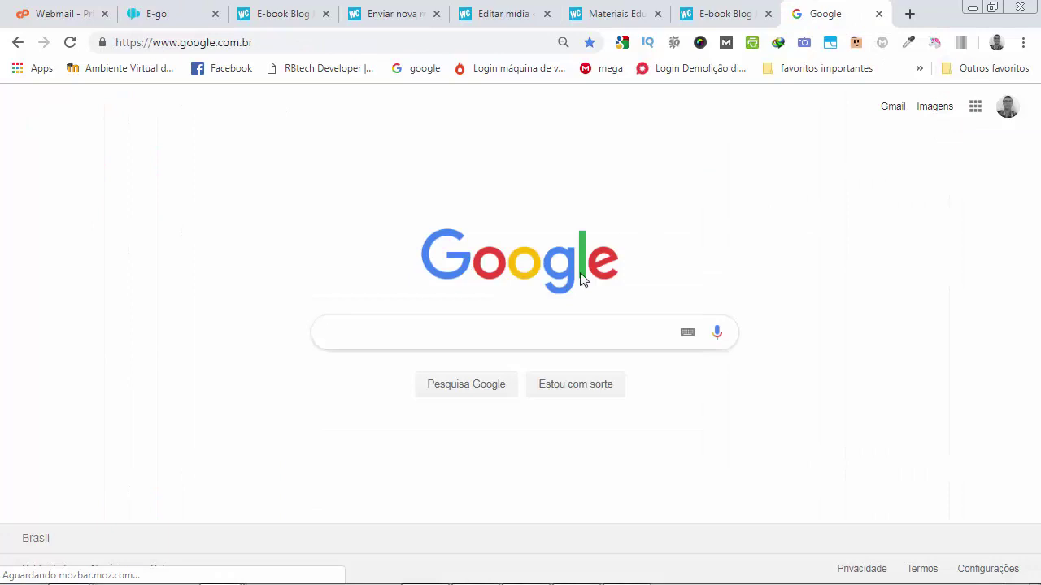
{"action": "type", "text": "googl"}
{"action": "key", "text": "Down"}
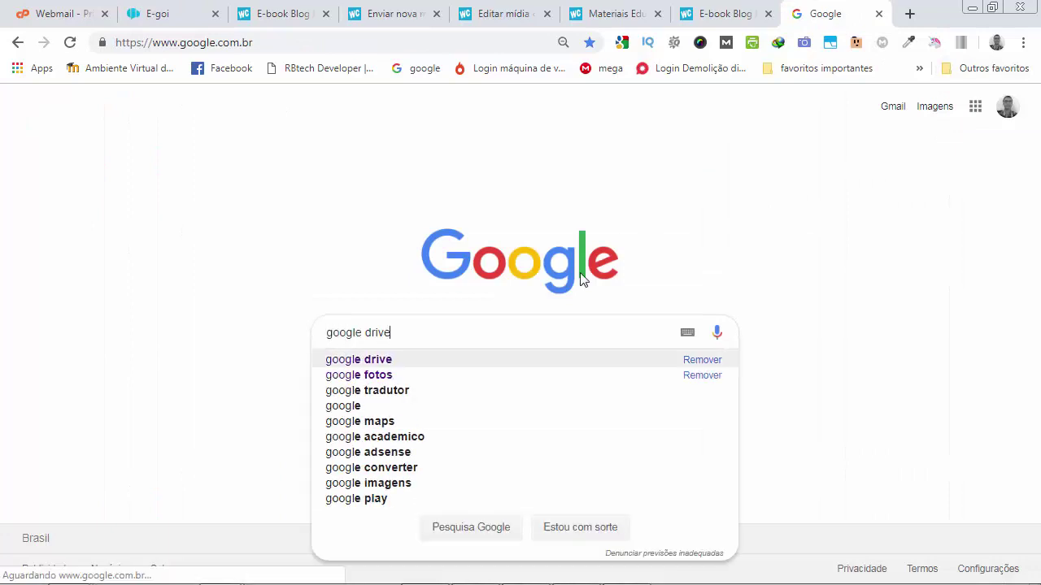
{"action": "key", "text": "Return"}
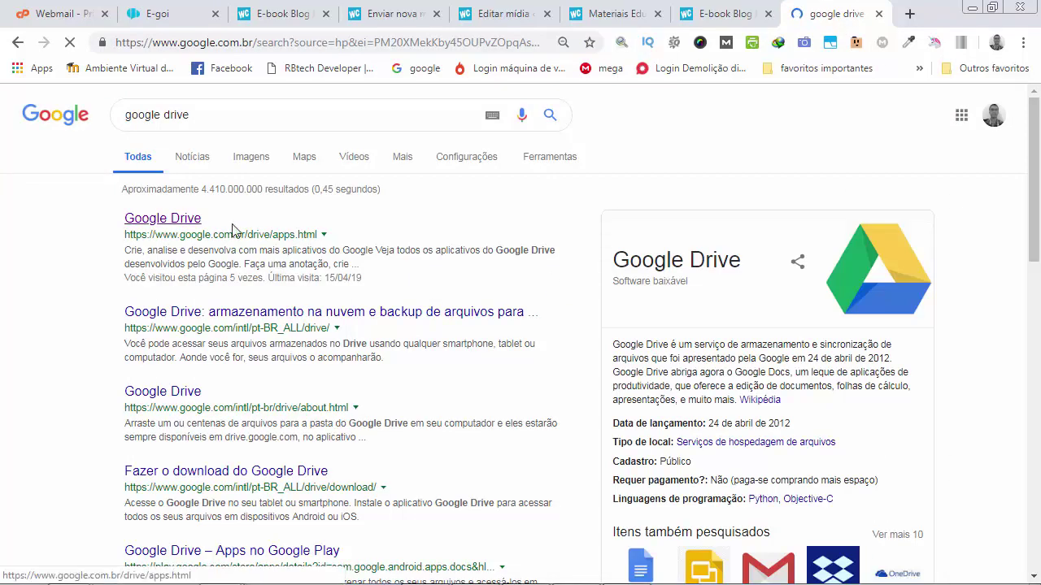
{"action": "left_click", "coordinate": [175, 221]}
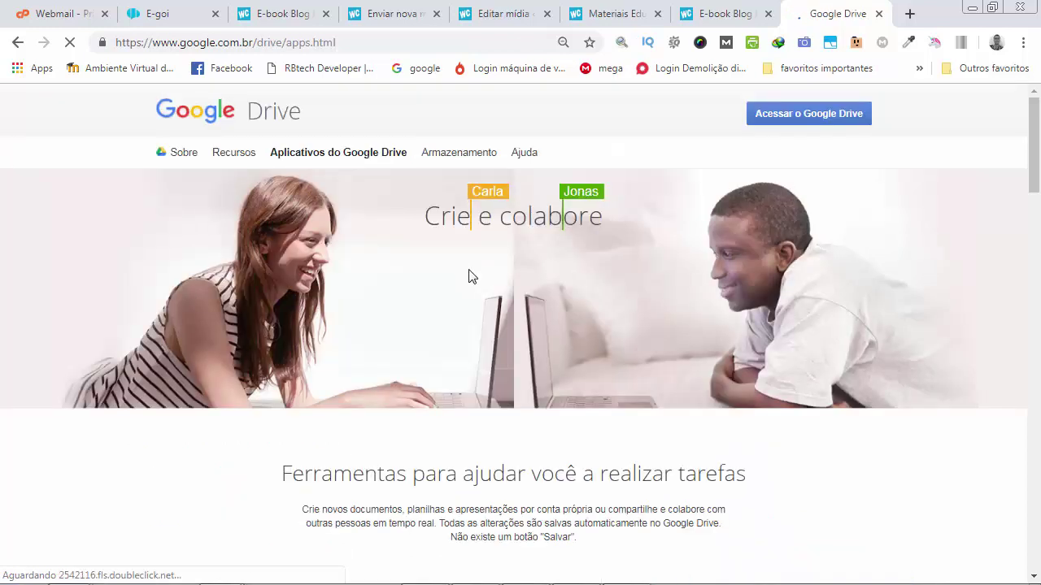
{"action": "left_click", "coordinate": [795, 119]}
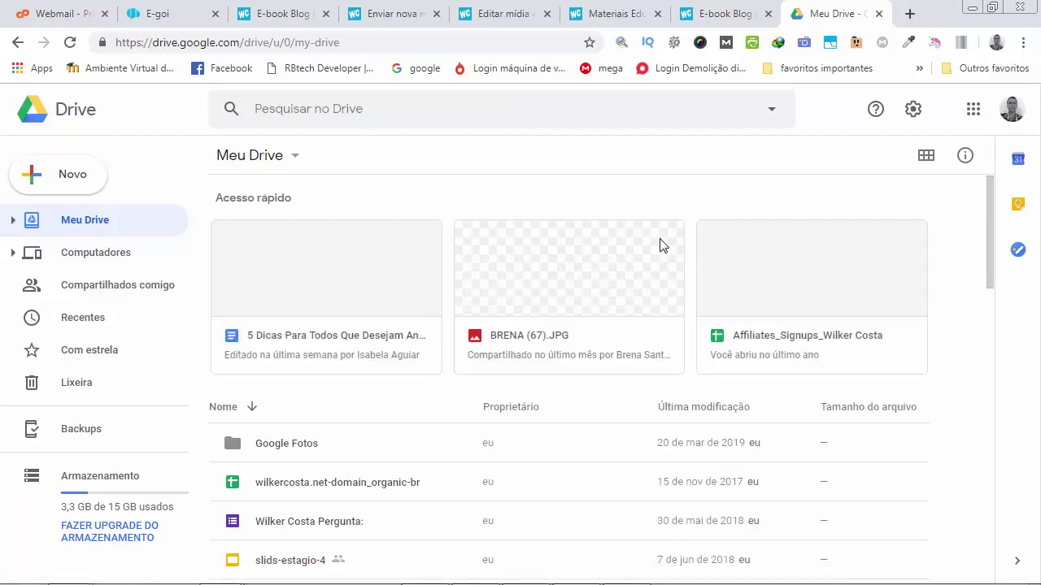
Upload the desktop PDF aula-25-mapa-mental-Criacao-de-Conteudo to My Drive through Novo > Upload de arquivos.
{"action": "left_click", "coordinate": [68, 184]}
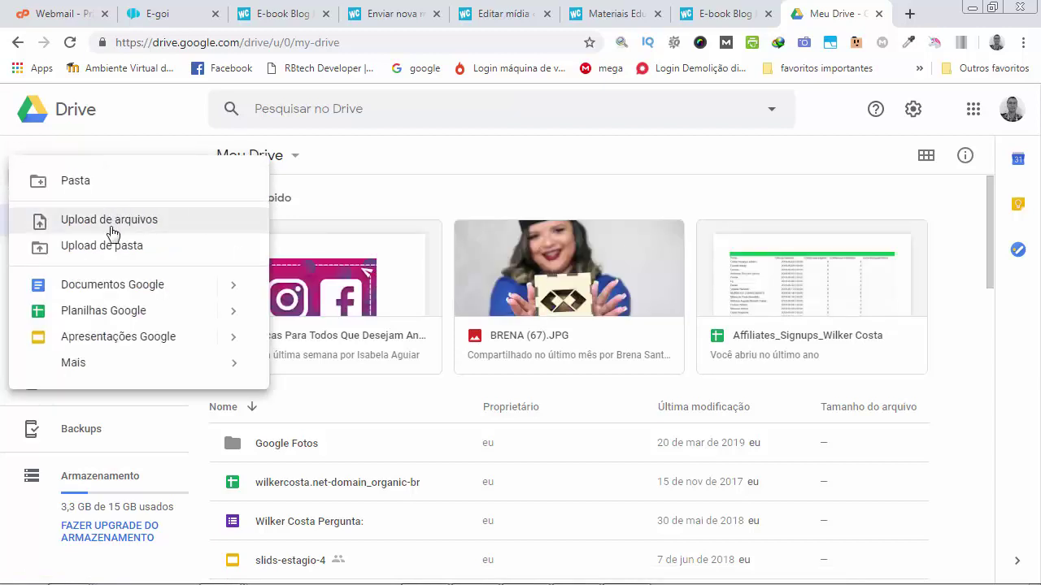
{"action": "left_click", "coordinate": [110, 224]}
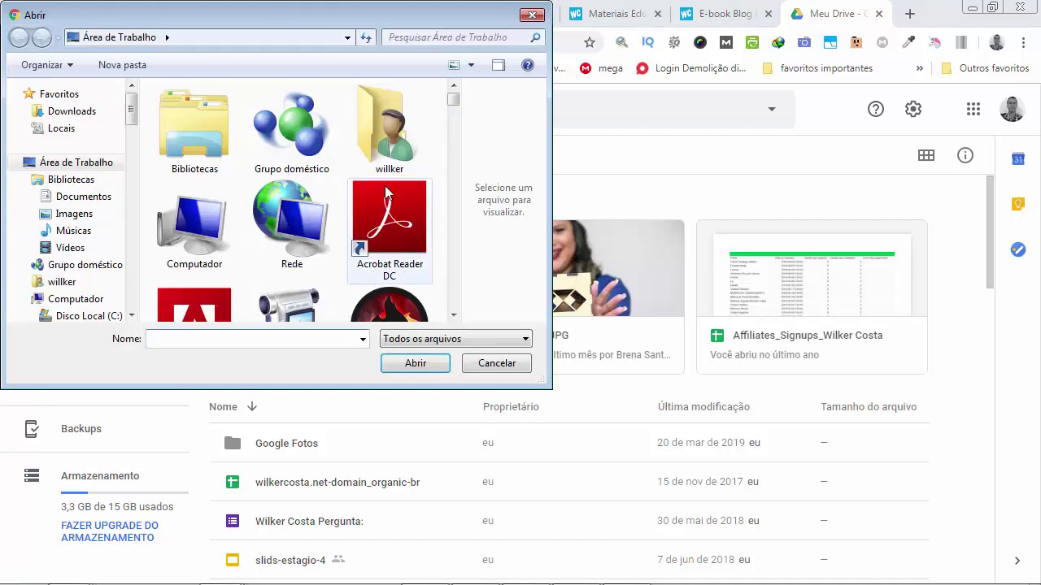
{"action": "left_click", "coordinate": [370, 242]}
{"action": "scroll", "coordinate": [367, 251], "scroll_direction": "down", "scroll_amount": 3}
{"action": "scroll", "coordinate": [367, 250], "scroll_direction": "down", "scroll_amount": 10}
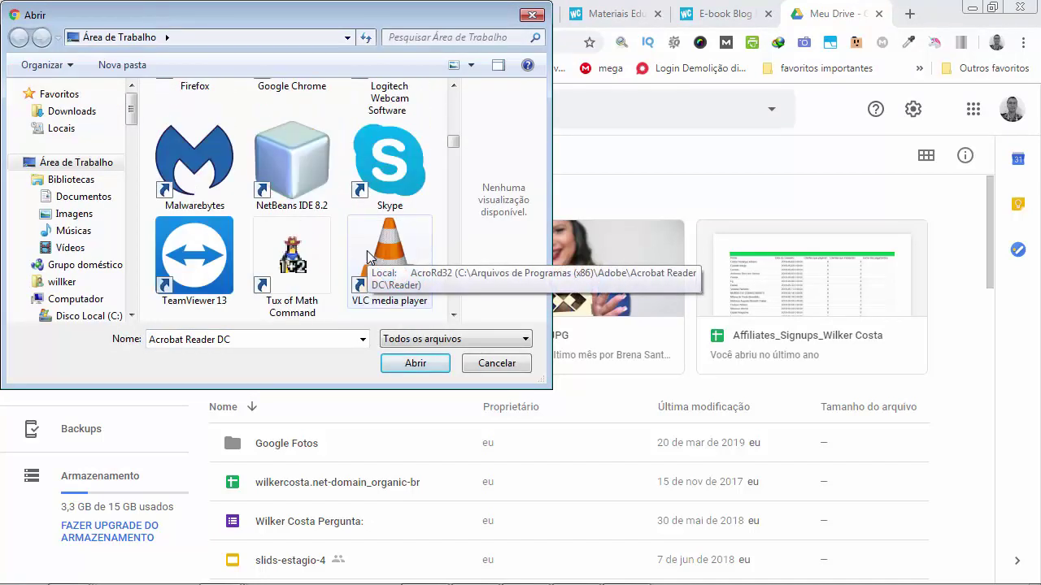
{"action": "scroll", "coordinate": [367, 257], "scroll_direction": "down", "scroll_amount": 8}
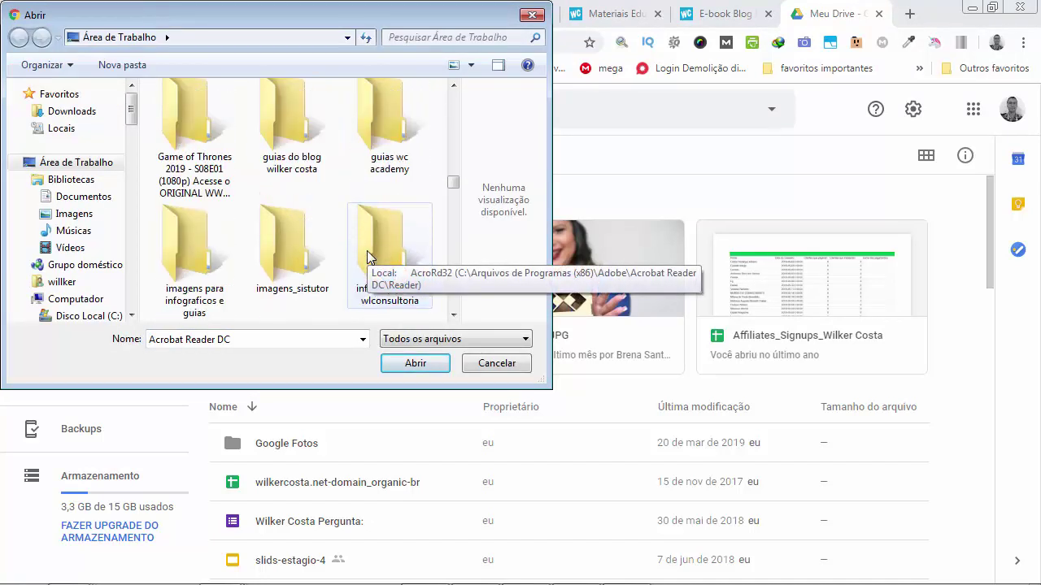
{"action": "scroll", "coordinate": [366, 257], "scroll_direction": "down", "scroll_amount": 8}
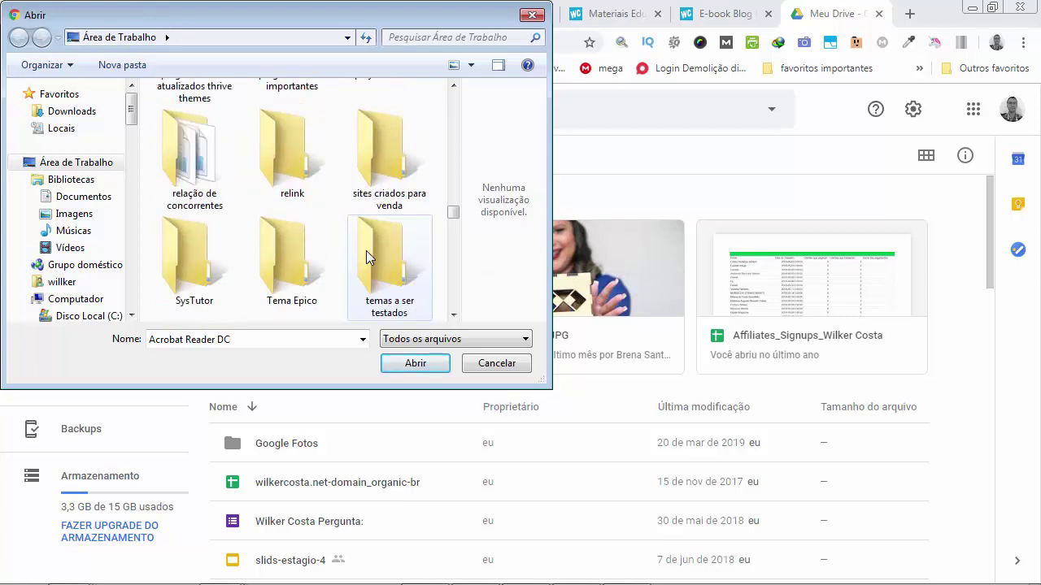
{"action": "scroll", "coordinate": [366, 257], "scroll_direction": "down", "scroll_amount": 6}
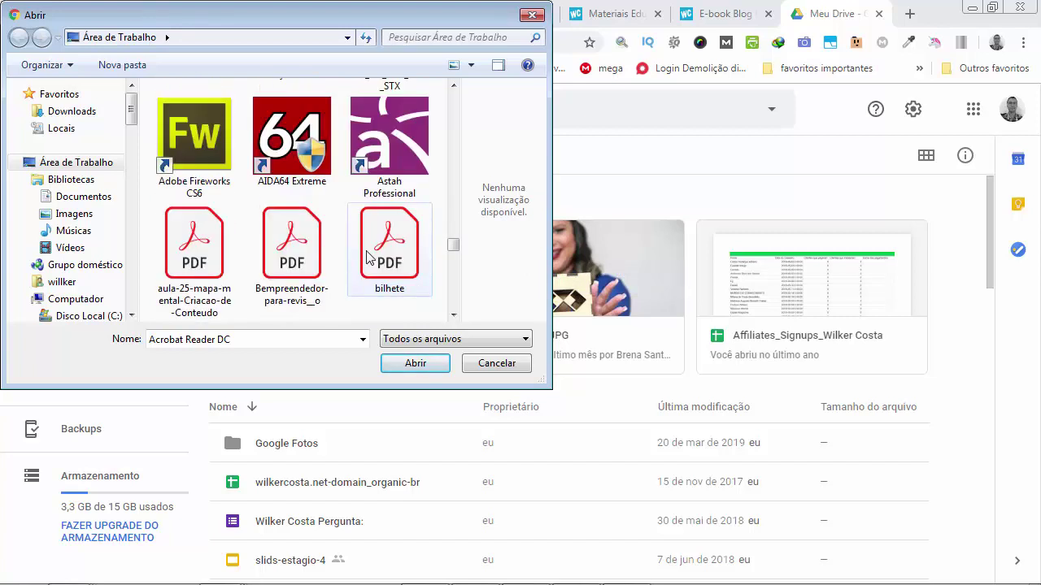
{"action": "left_click", "coordinate": [211, 260]}
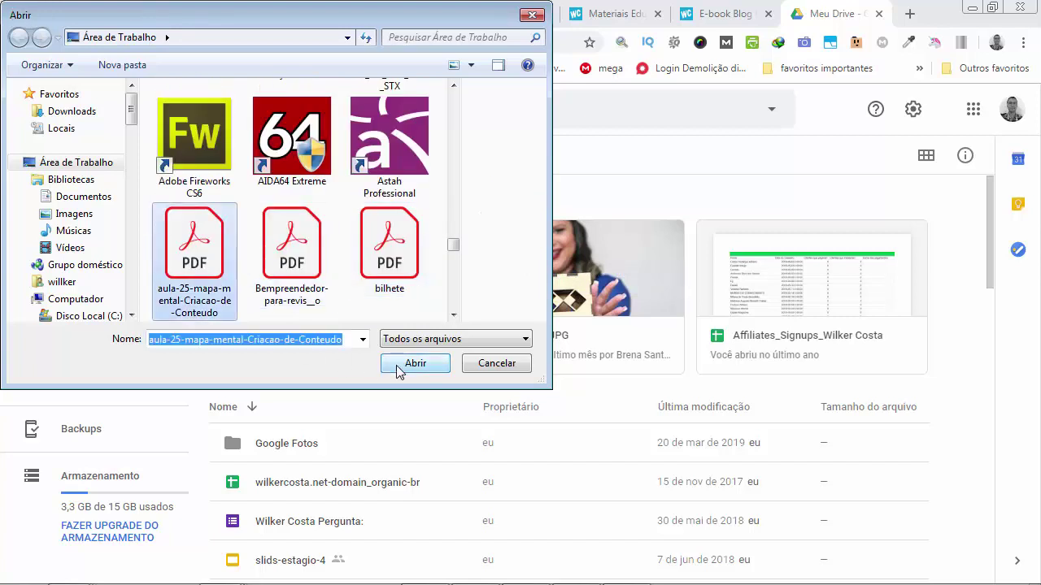
{"action": "left_click", "coordinate": [399, 365]}
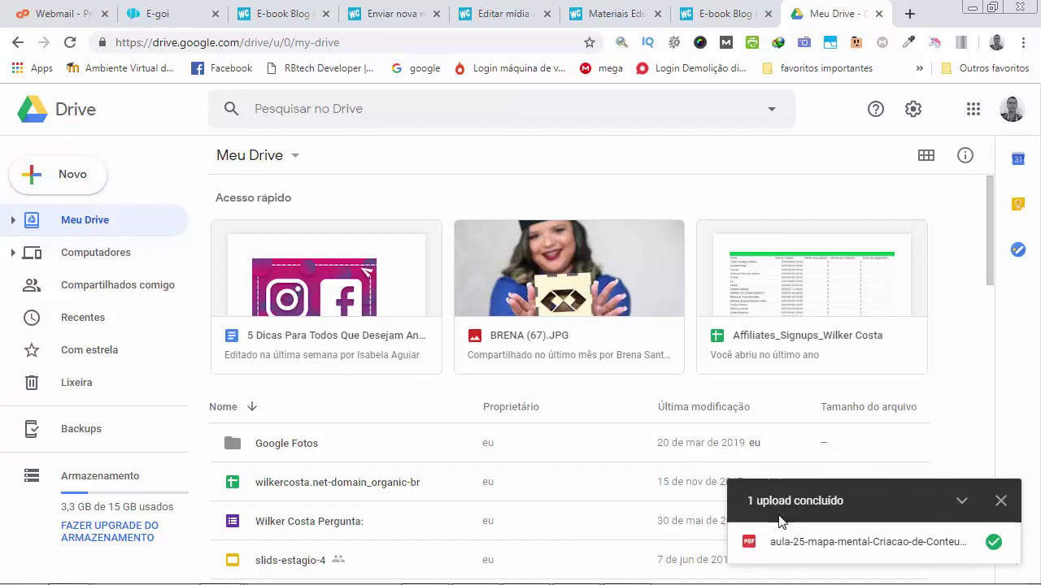
Reload Drive and generate a shareable link for the uploaded aula-25 PDF.
{"action": "left_click", "coordinate": [70, 43]}
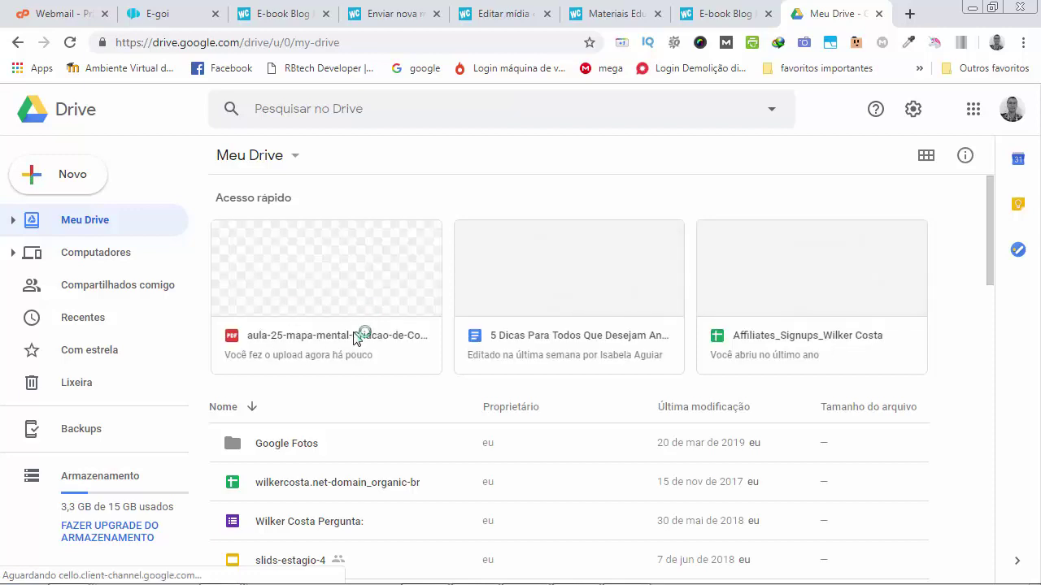
{"action": "left_click", "coordinate": [303, 285]}
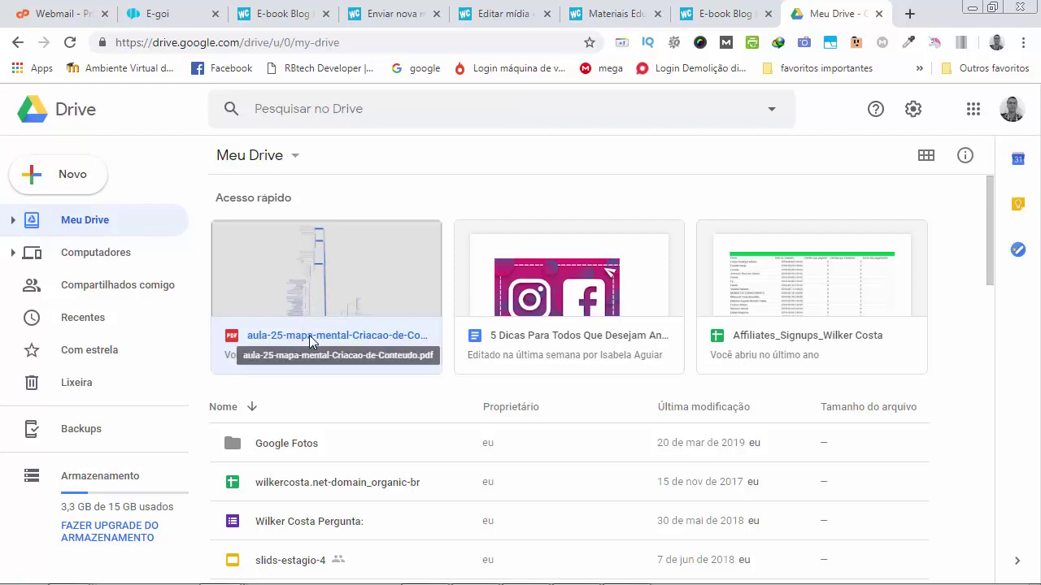
{"action": "right_click", "coordinate": [319, 281]}
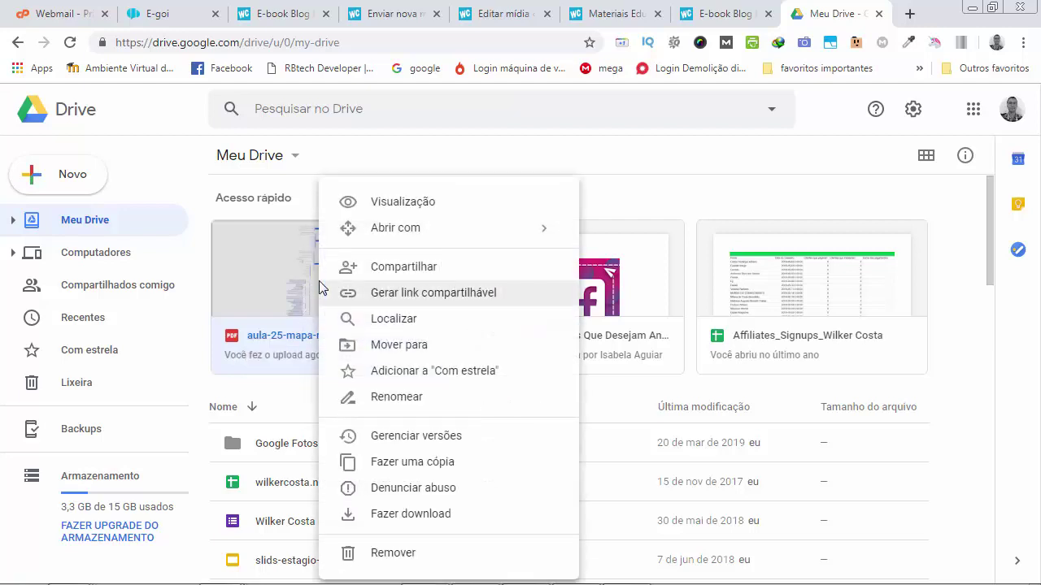
{"action": "left_click", "coordinate": [428, 299]}
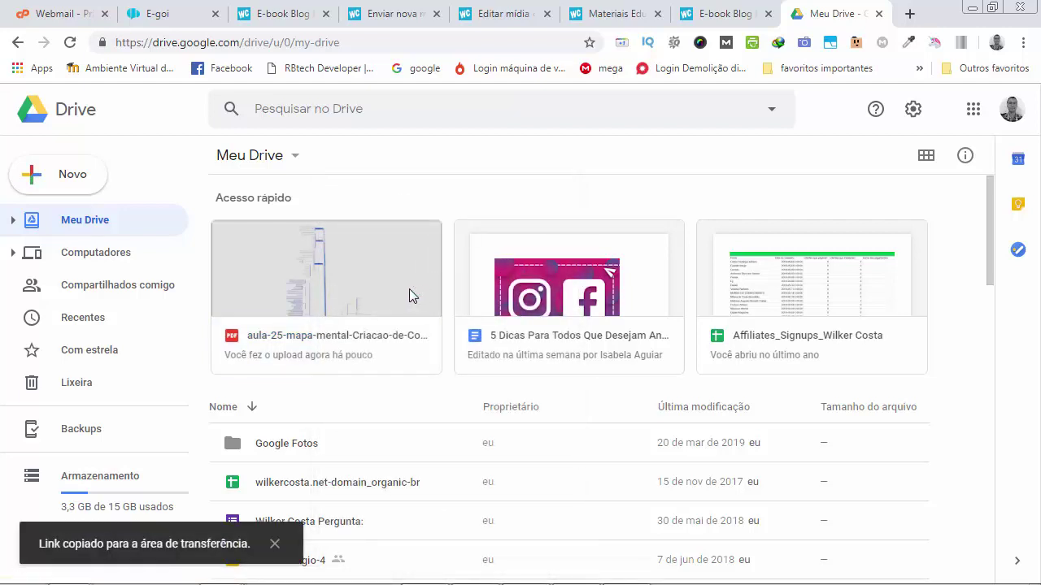
Copy the PDF's share link from its Compartilhar settings.
{"action": "right_click", "coordinate": [326, 280]}
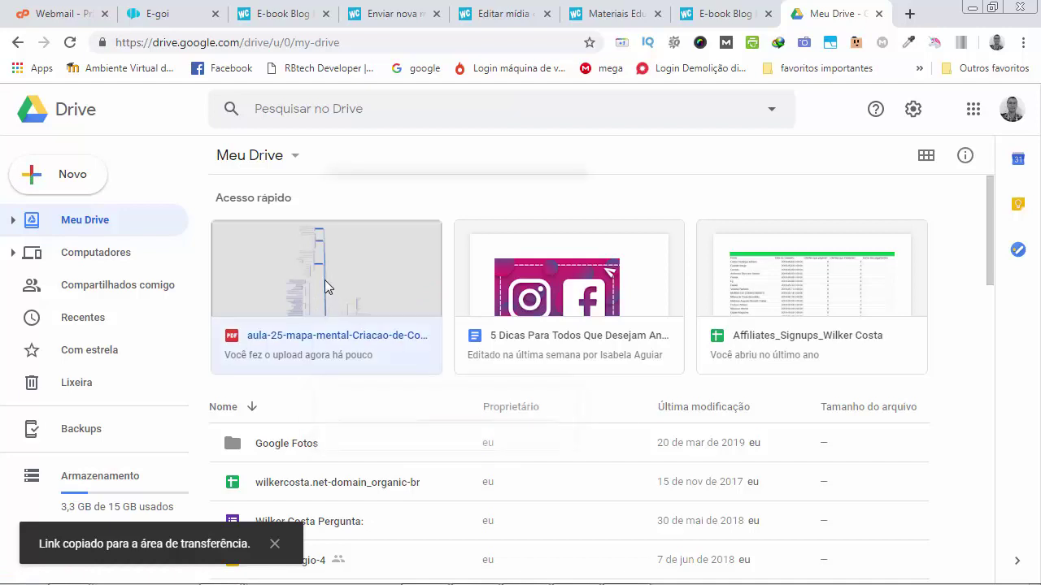
{"action": "left_click", "coordinate": [405, 268]}
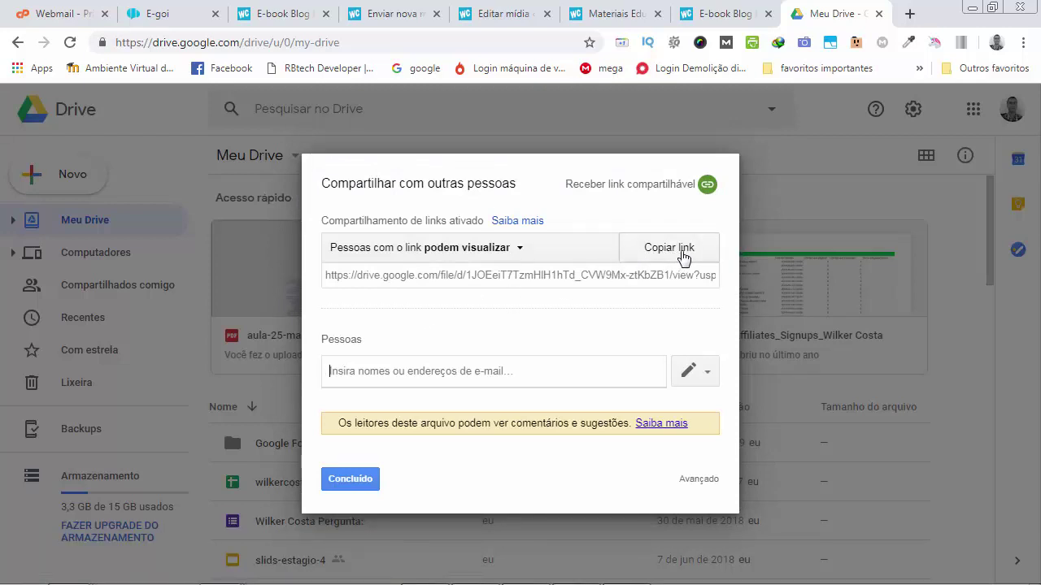
{"action": "left_click", "coordinate": [683, 254]}
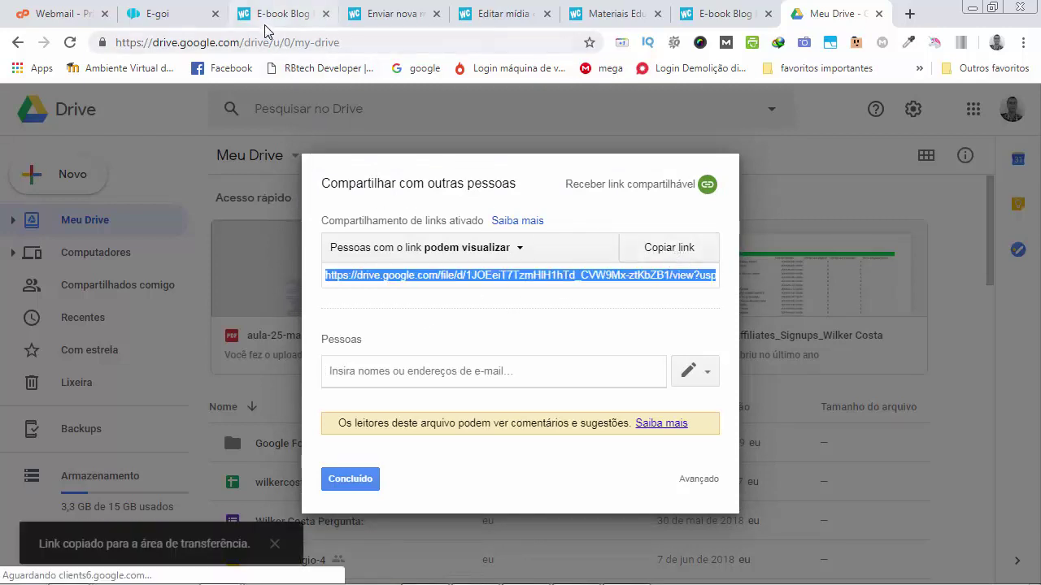
Replace the 'Cadastro bem-sucedido (URL)' value with the pasted Drive link and save with GRAVAR.
{"action": "left_click", "coordinate": [183, 24]}
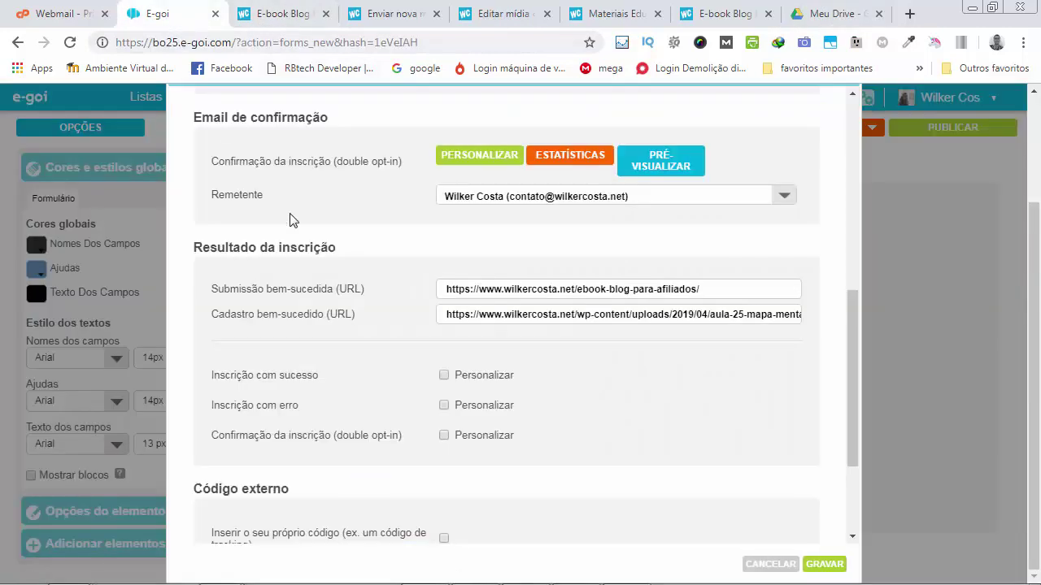
{"action": "left_click", "coordinate": [542, 314]}
{"action": "triple_click", "coordinate": [538, 318]}
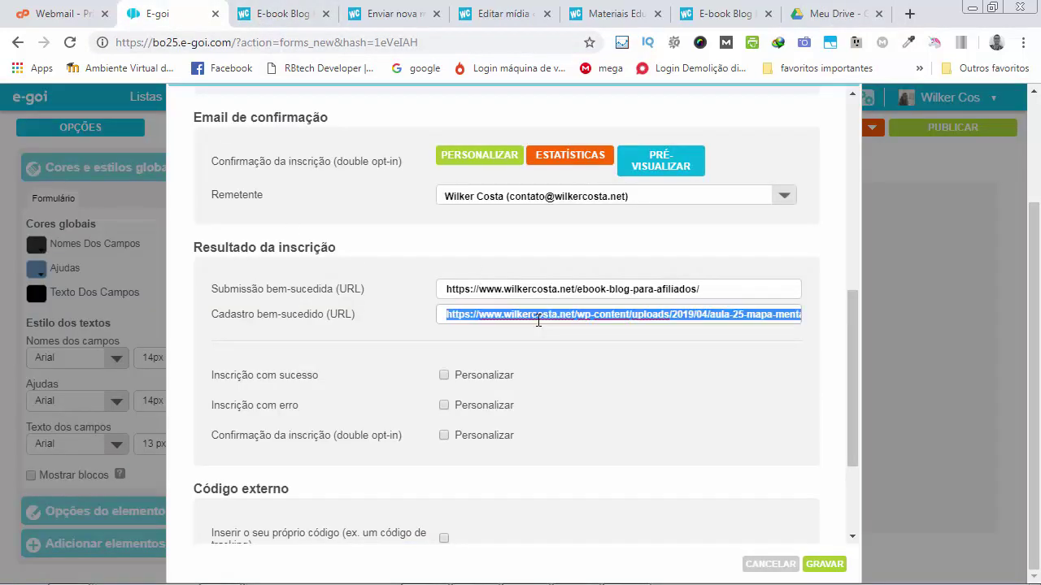
{"action": "key", "text": "ctrl+v"}
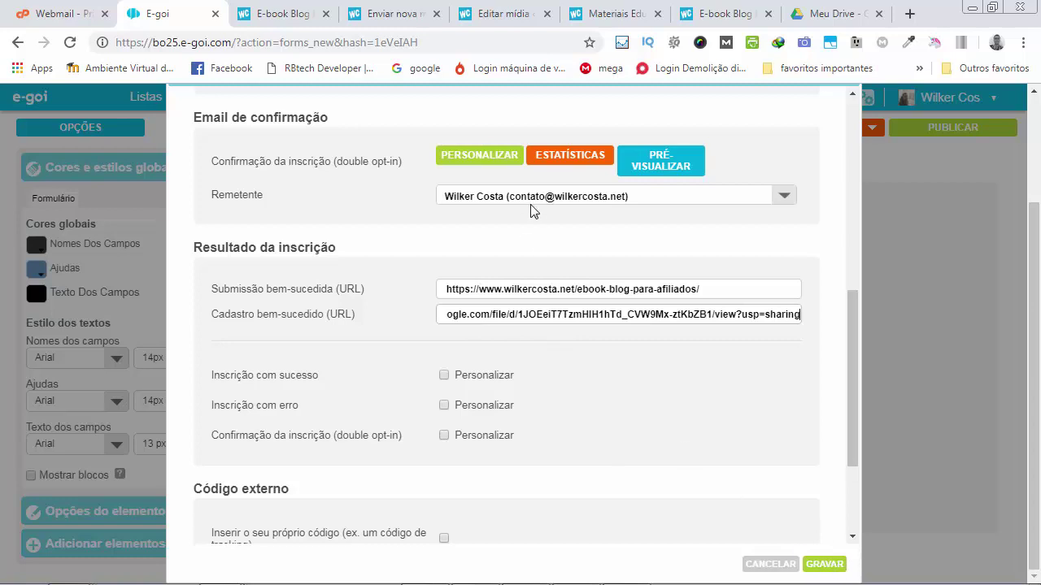
{"action": "left_click", "coordinate": [547, 314]}
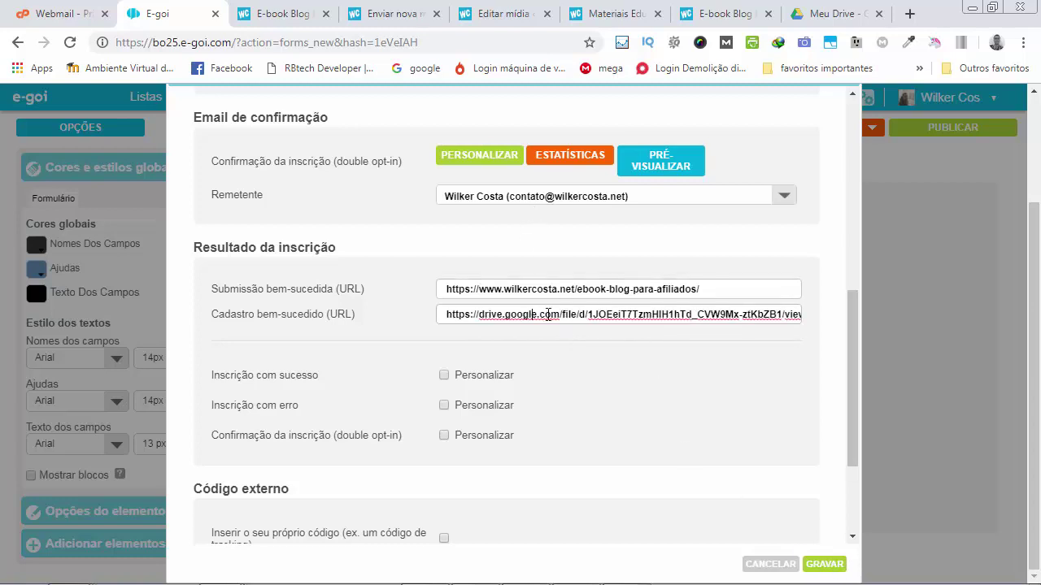
{"action": "left_click", "coordinate": [818, 564]}
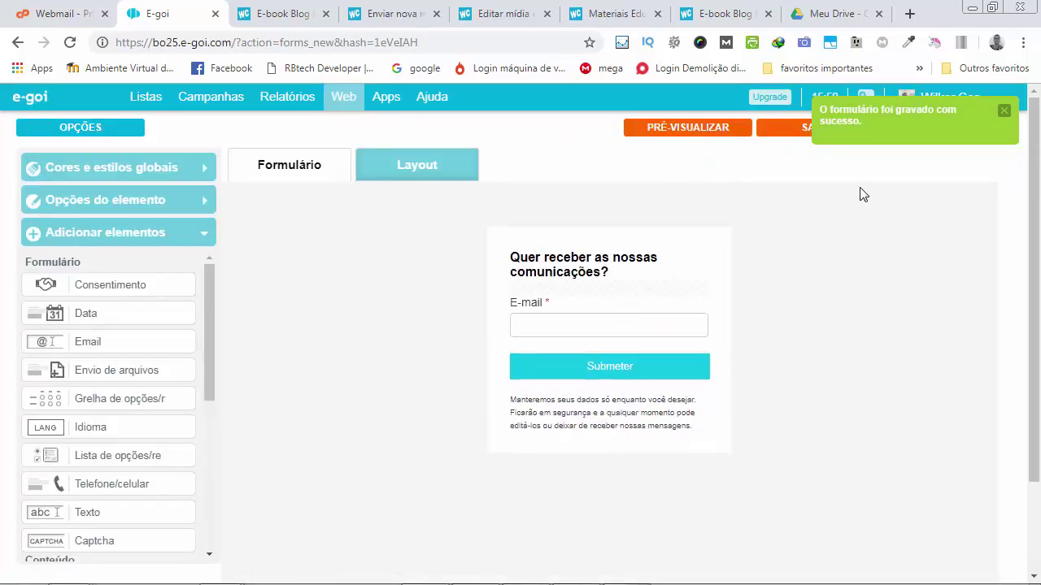
Close the E-book Blog and Enviar nova mídia tabs.
{"action": "left_click", "coordinate": [281, 13]}
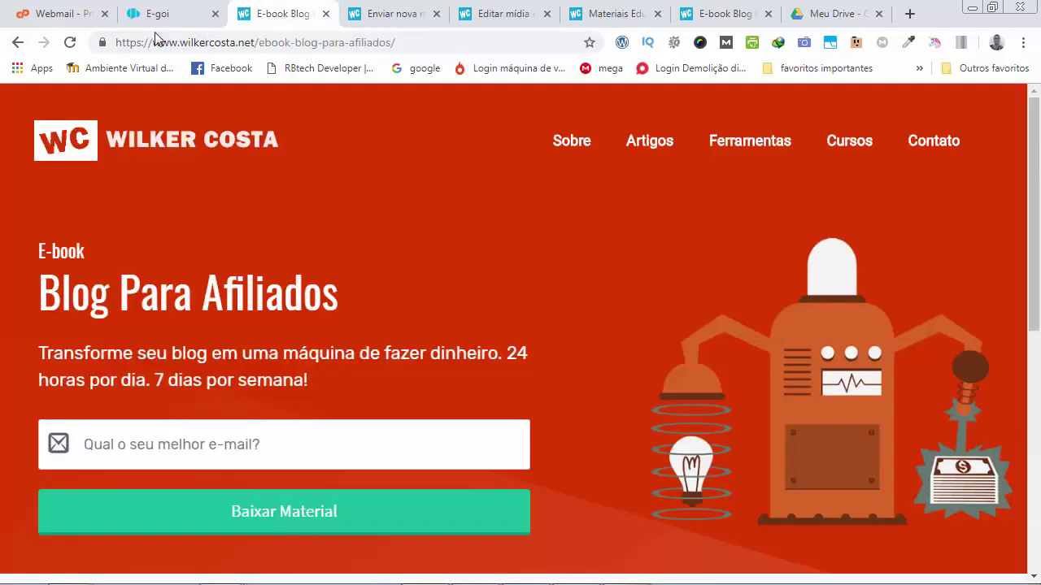
{"action": "left_click", "coordinate": [325, 14]}
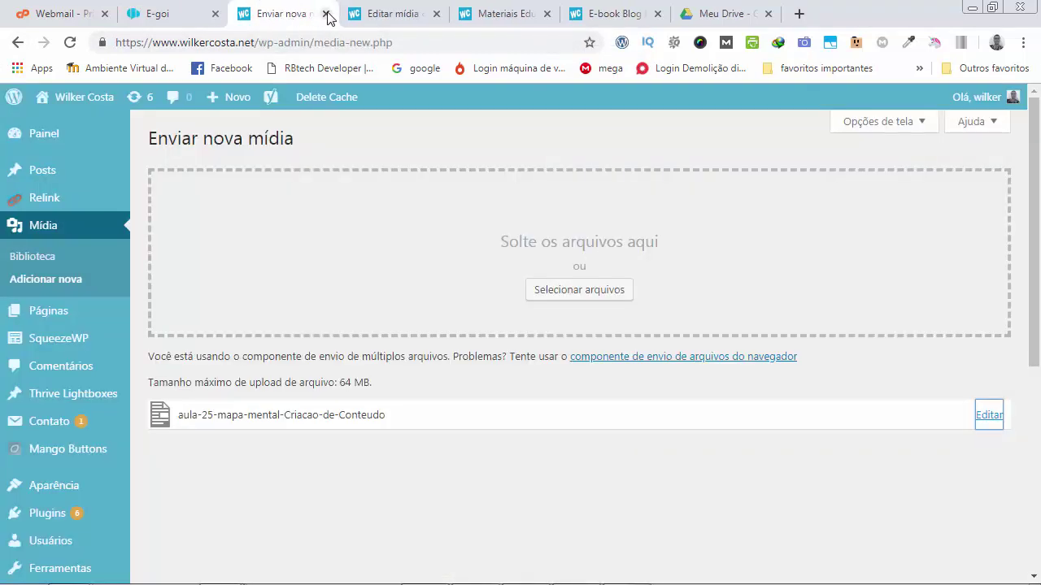
{"action": "left_click", "coordinate": [325, 13]}
Open the form's published link from the E-goi Publicar list in a new tab.
{"action": "left_click", "coordinate": [144, 18]}
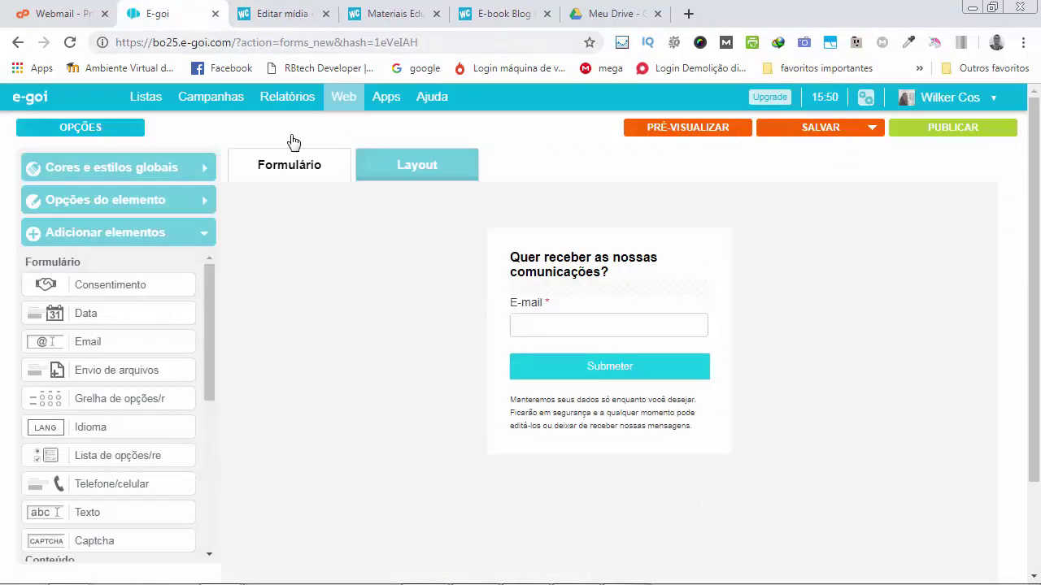
{"action": "left_click", "coordinate": [587, 298]}
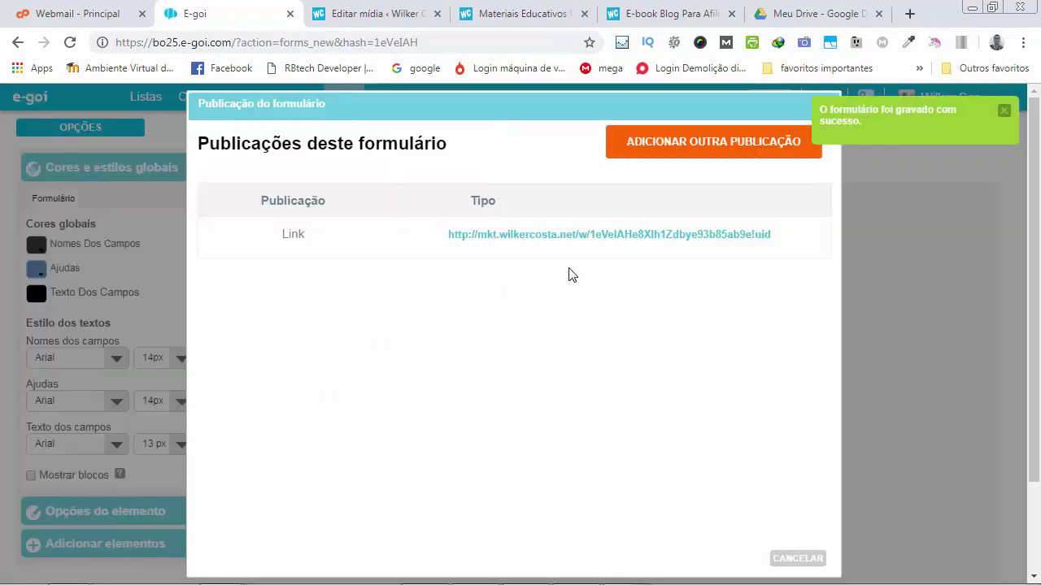
{"action": "left_click", "coordinate": [548, 242]}
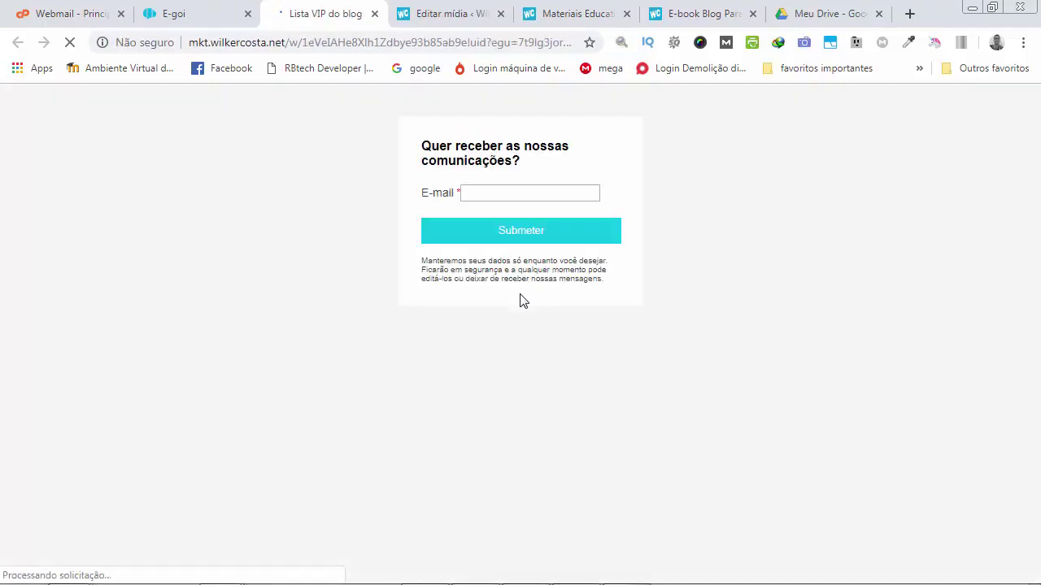
Fill the E-mail field with the suggested contact address and click Submeter.
{"action": "left_click", "coordinate": [521, 209]}
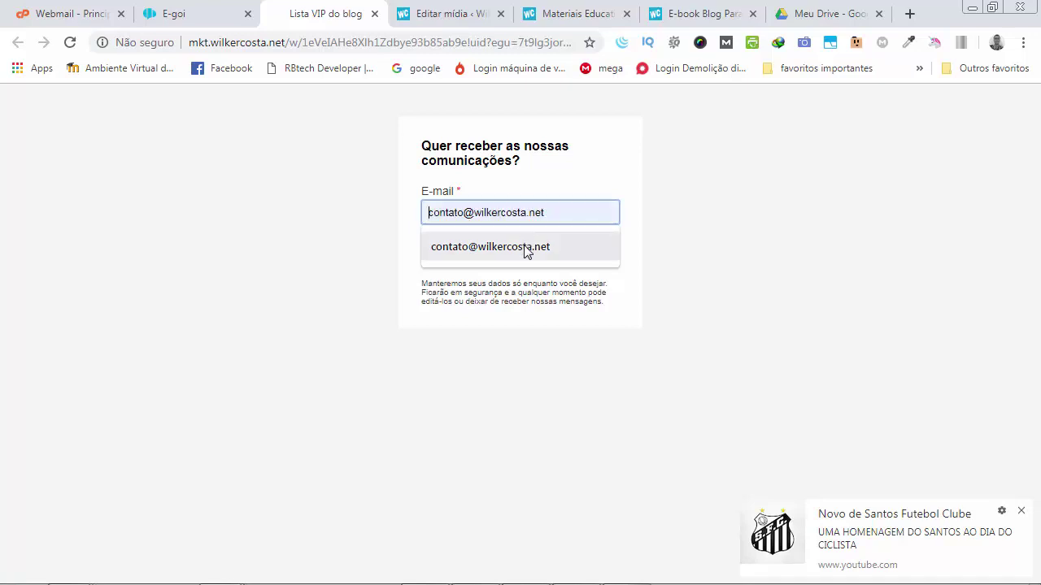
{"action": "left_click", "coordinate": [488, 247]}
{"action": "left_click", "coordinate": [1021, 510]}
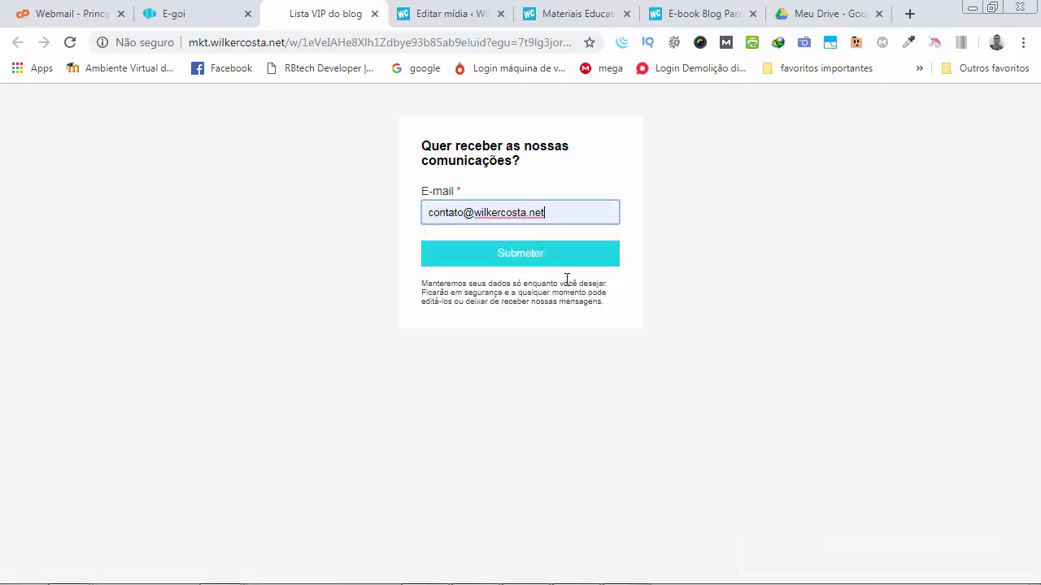
{"action": "left_click", "coordinate": [523, 257]}
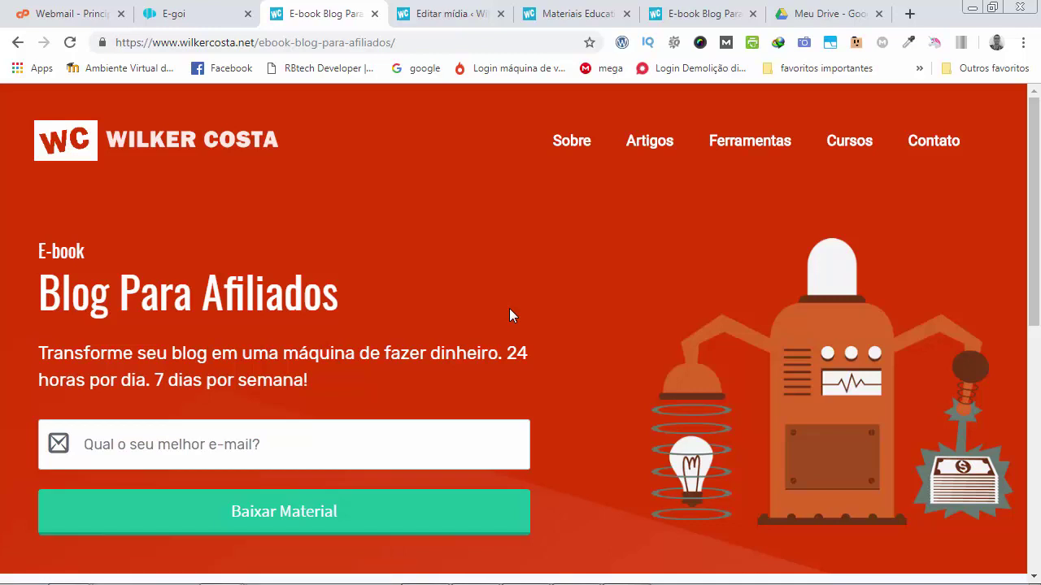
Open the new 'Confirmação de subscrição' e-mail in the webmail and confirm with 'Sim, cadastrar'.
{"action": "left_click", "coordinate": [70, 14]}
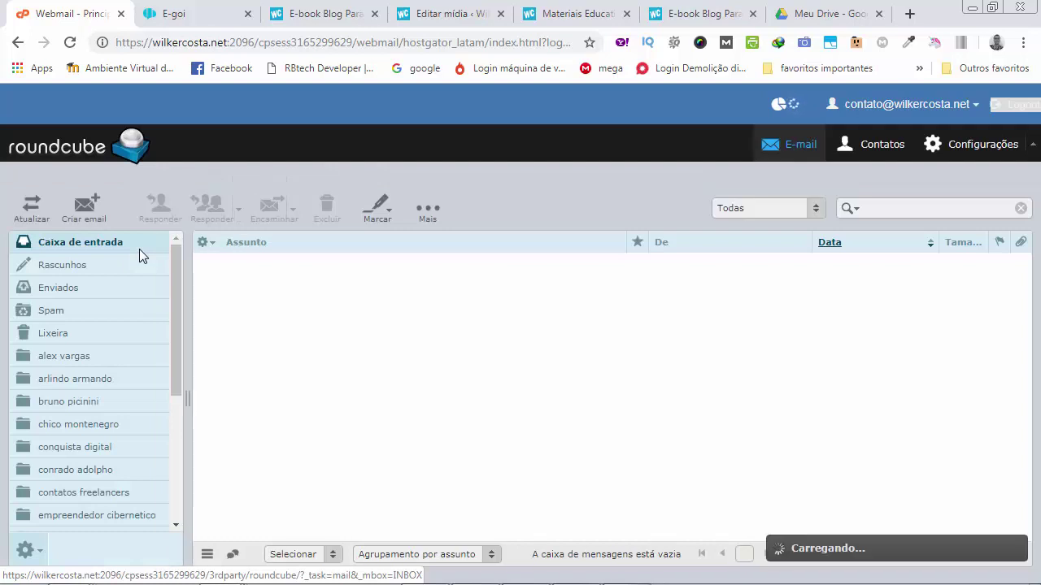
{"action": "left_click", "coordinate": [139, 248]}
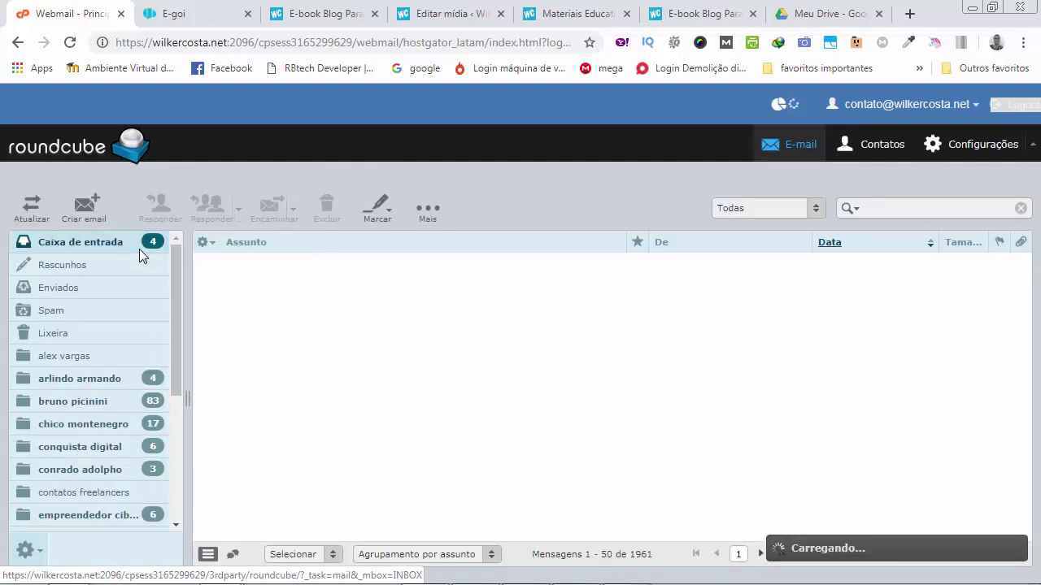
{"action": "left_click", "coordinate": [330, 267]}
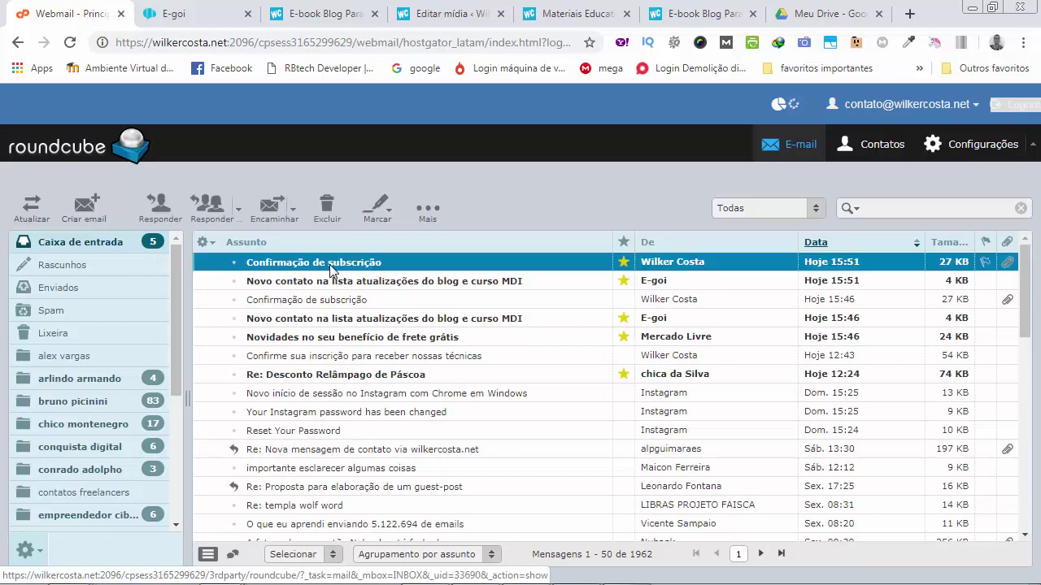
{"action": "double_click", "coordinate": [330, 271]}
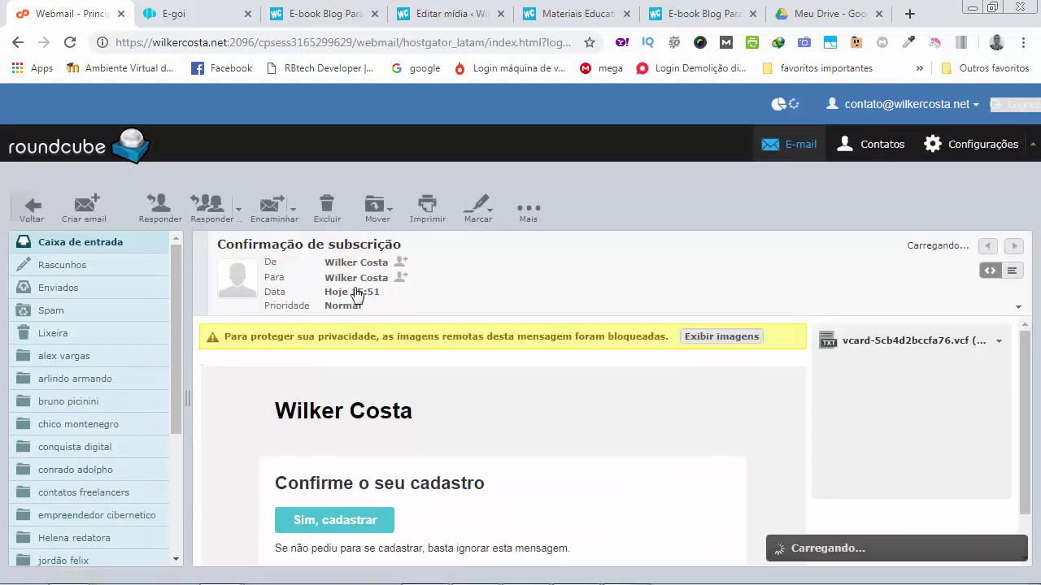
{"action": "scroll", "coordinate": [518, 374], "scroll_direction": "down", "scroll_amount": 1}
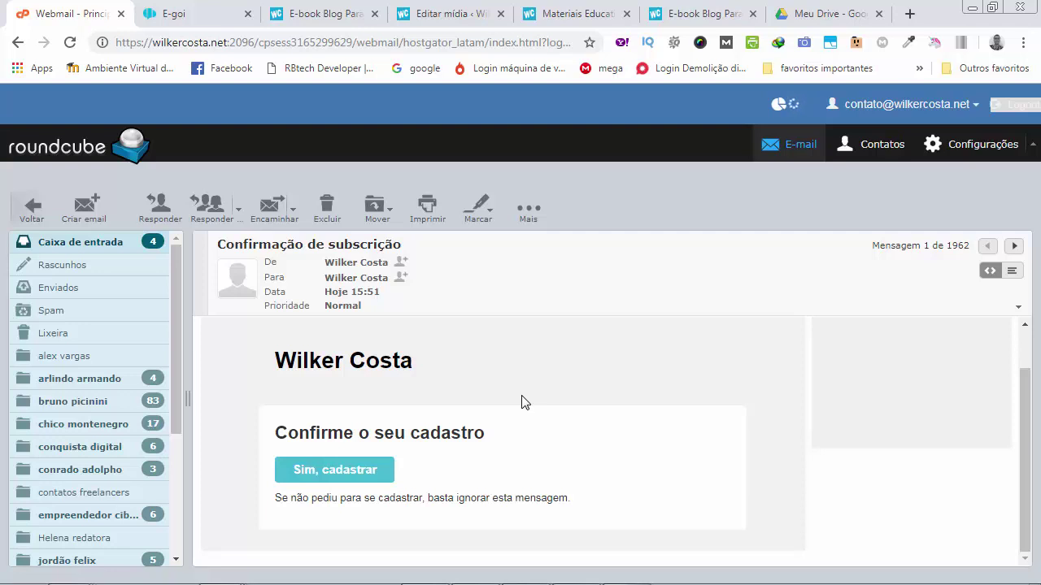
{"action": "left_click", "coordinate": [335, 471]}
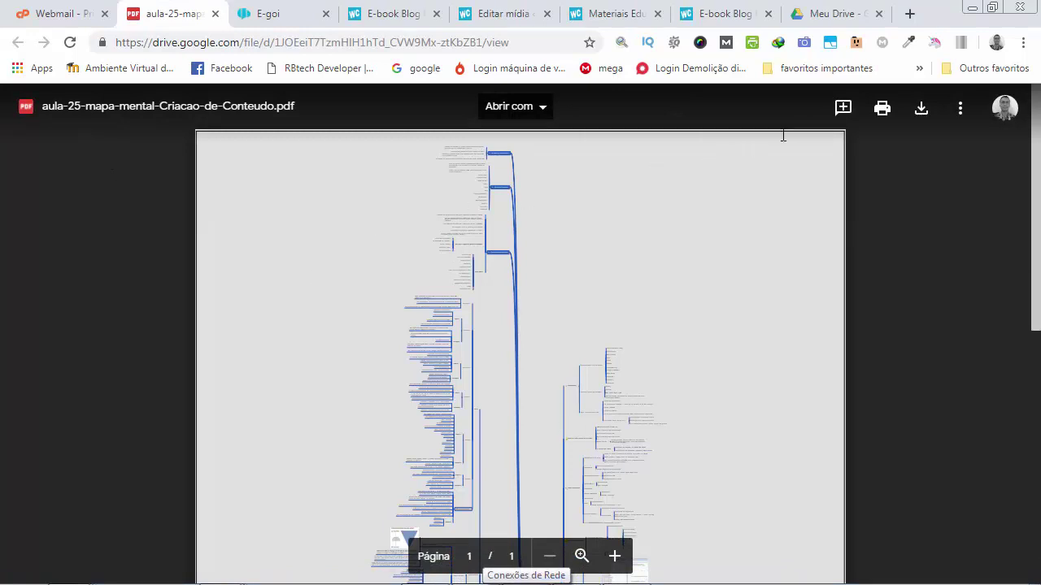
{"action": "left_click", "coordinate": [922, 109]}
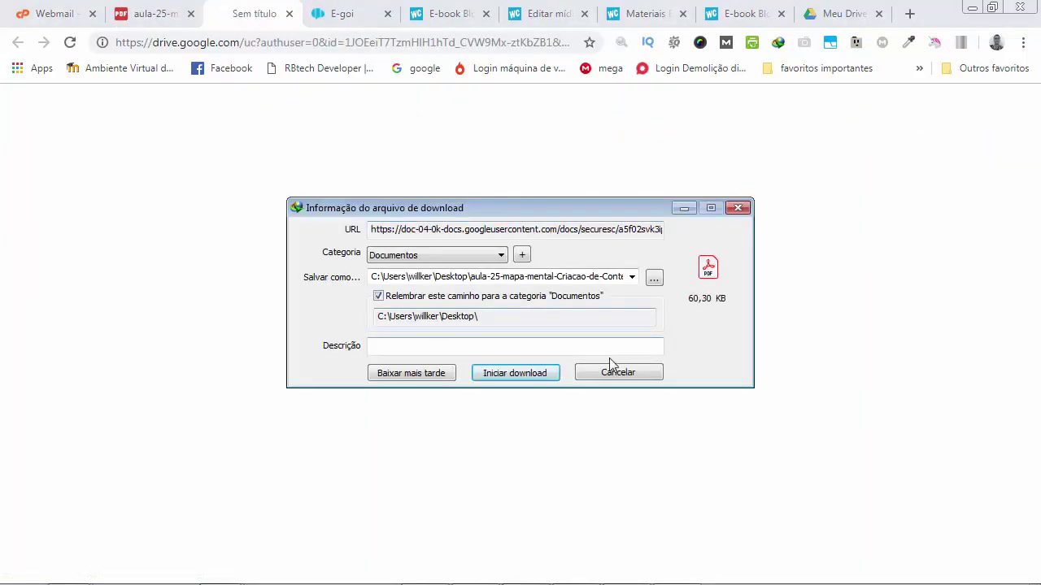
{"action": "left_click", "coordinate": [611, 365]}
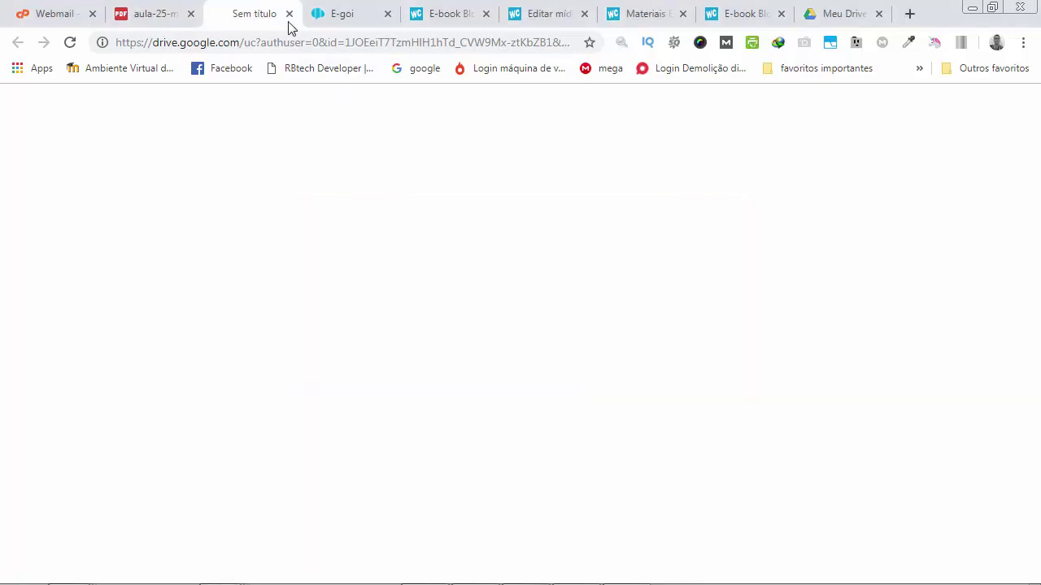
{"action": "left_click", "coordinate": [288, 14]}
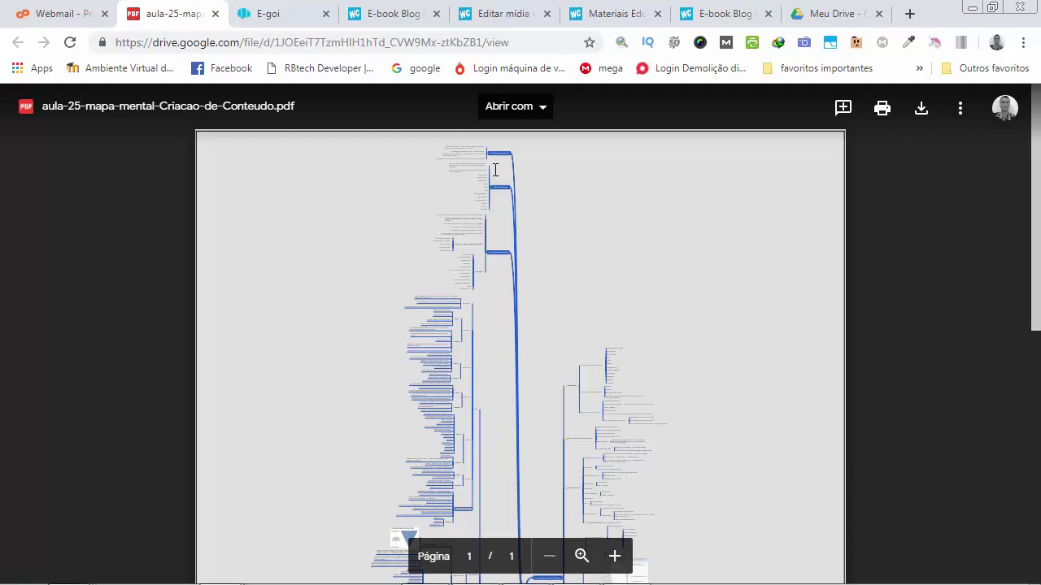
Close the publications list and scroll the form's OPÇÕES down to 'Resultado da inscrição'.
{"action": "left_click", "coordinate": [284, 22]}
{"action": "left_click", "coordinate": [827, 106]}
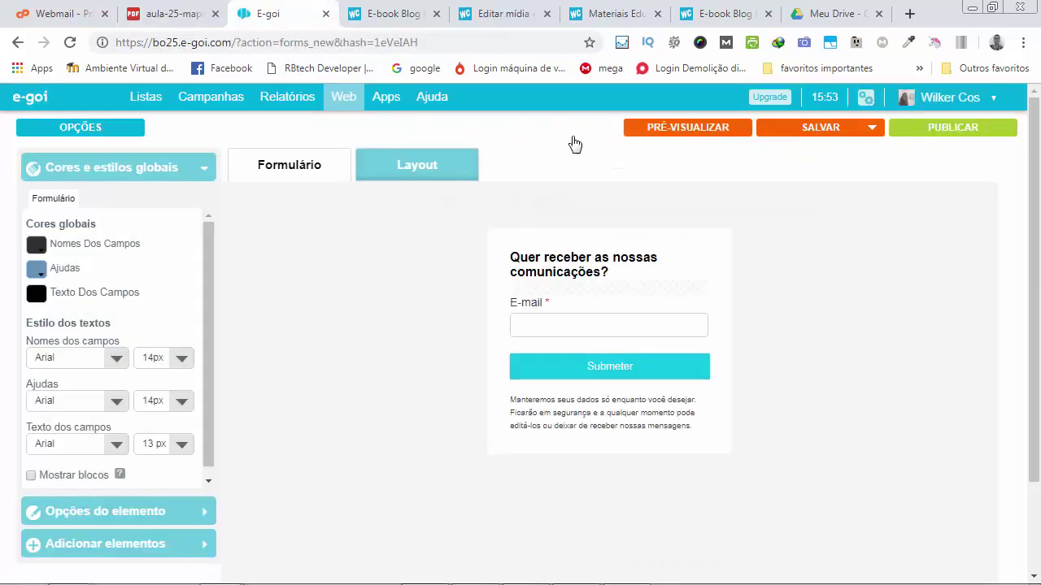
{"action": "left_click", "coordinate": [48, 127]}
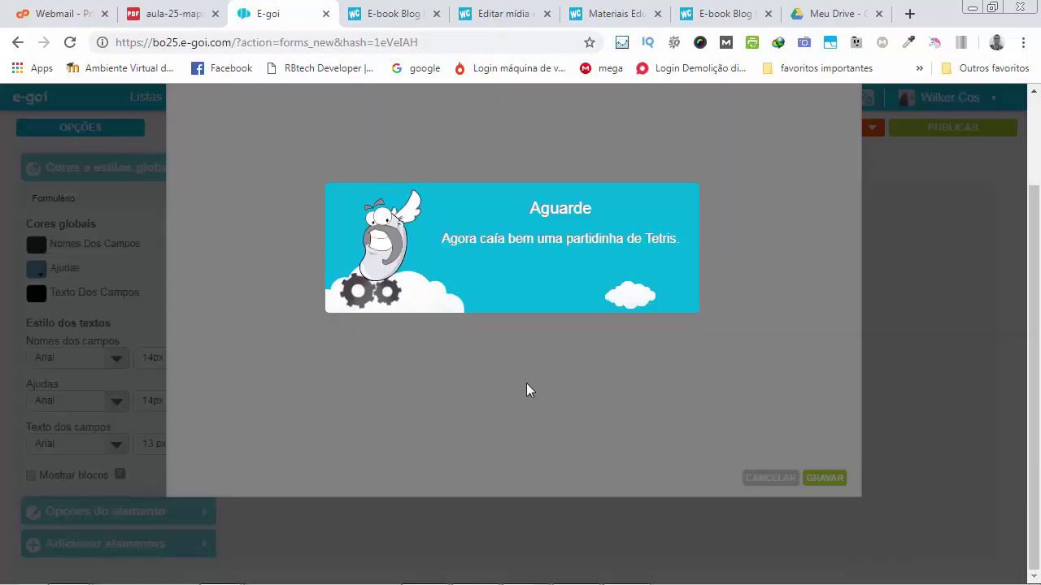
{"action": "scroll", "coordinate": [525, 383], "scroll_direction": "down", "scroll_amount": 8}
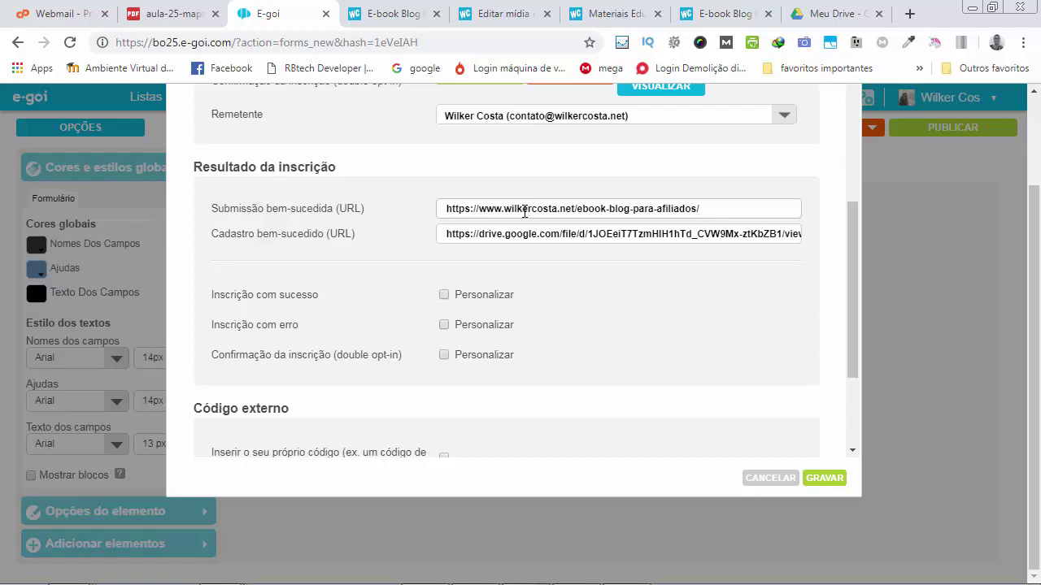
{"action": "key", "text": "alt+Tab"}
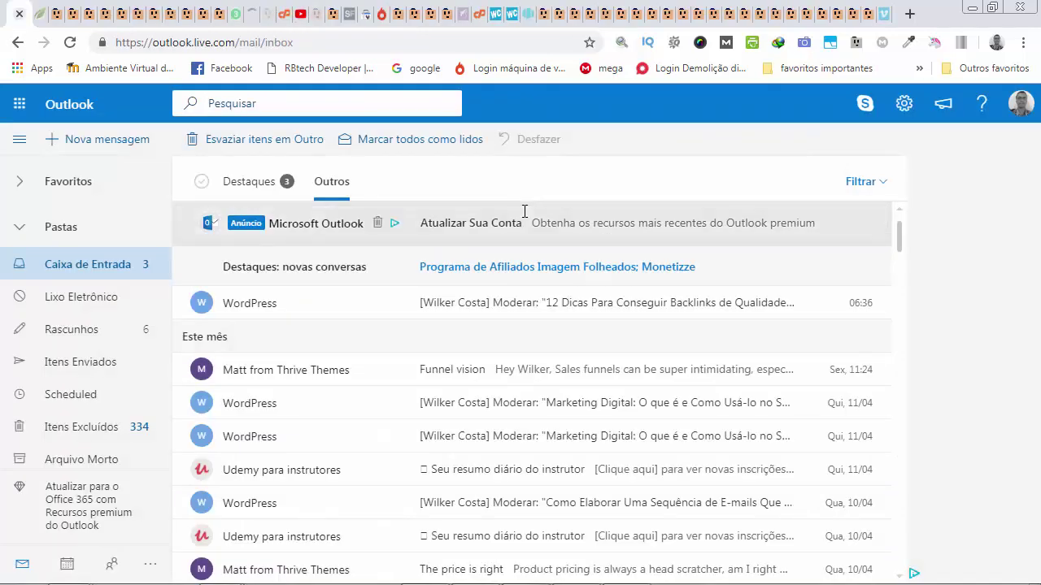
{"action": "key", "text": "alt+Tab"}
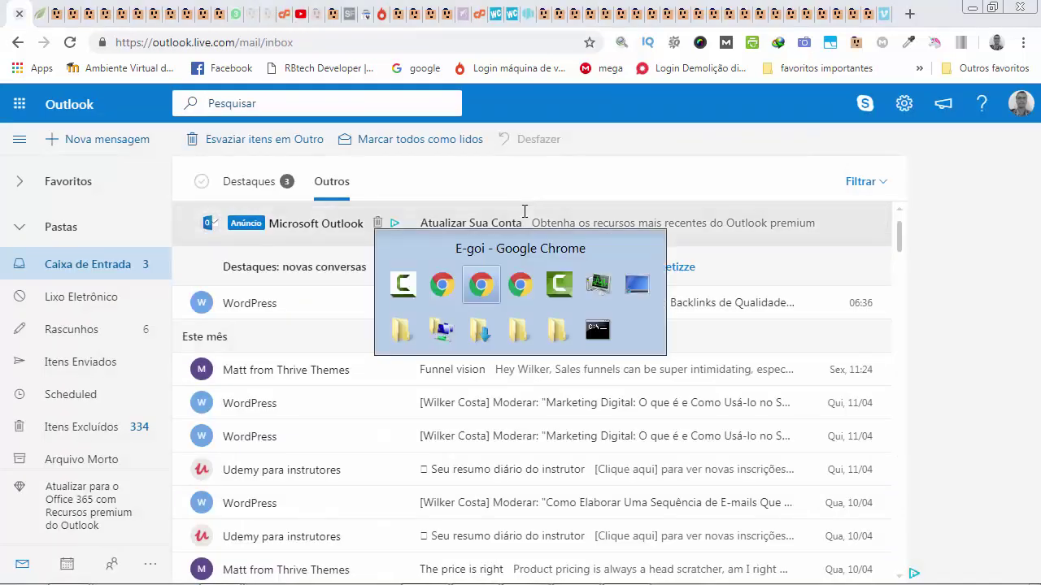